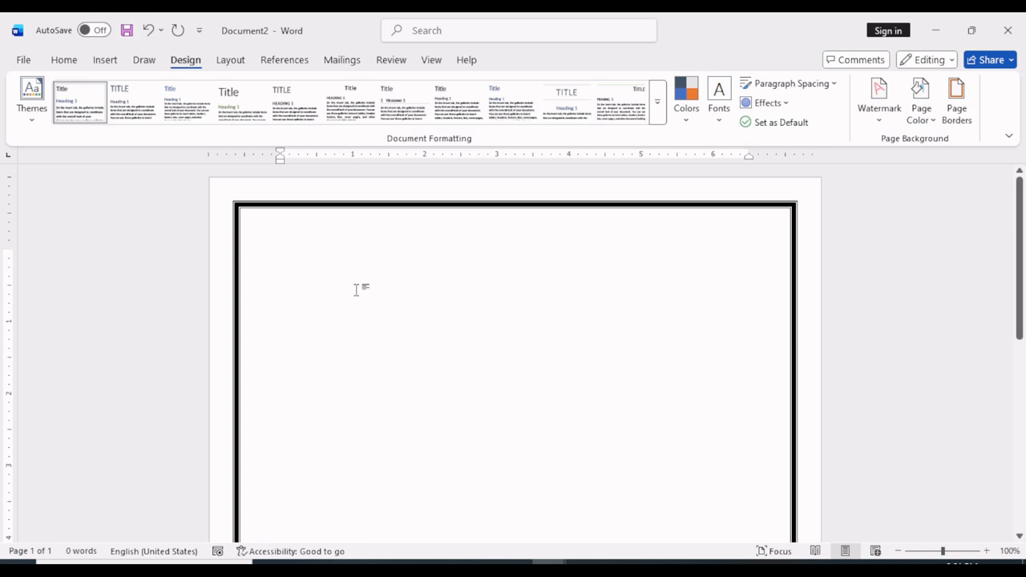
Draw a text box about 6.23" wide and 0.59" high near the top of the page, inside the border
{"action": "left_click", "coordinate": [105, 60]}
{"action": "left_click", "coordinate": [235, 83]}
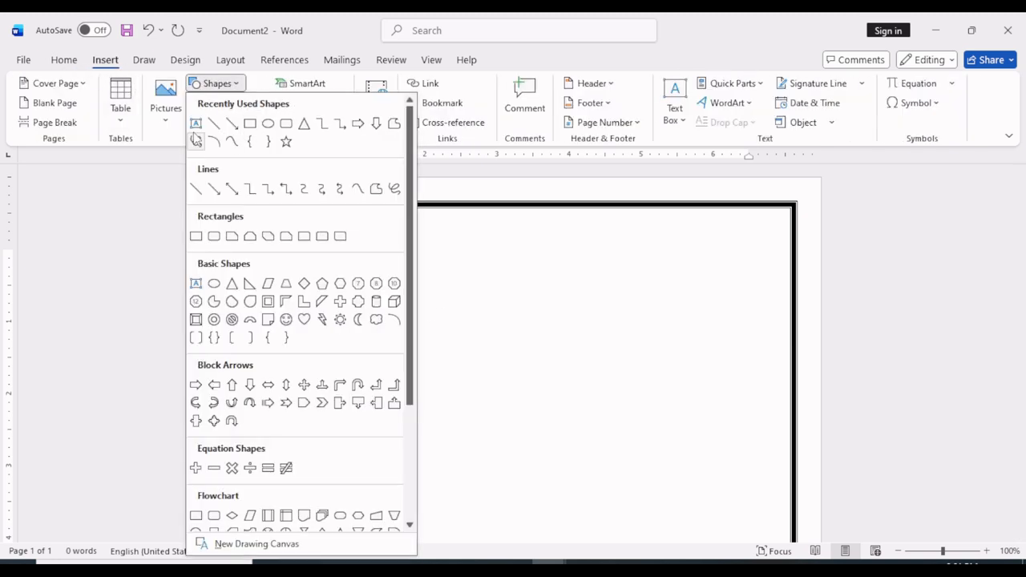
{"action": "left_click", "coordinate": [197, 124]}
{"action": "left_click_drag", "start_coordinate": [293, 242], "coordinate": [743, 284]}
{"action": "left_click", "coordinate": [572, 377]}
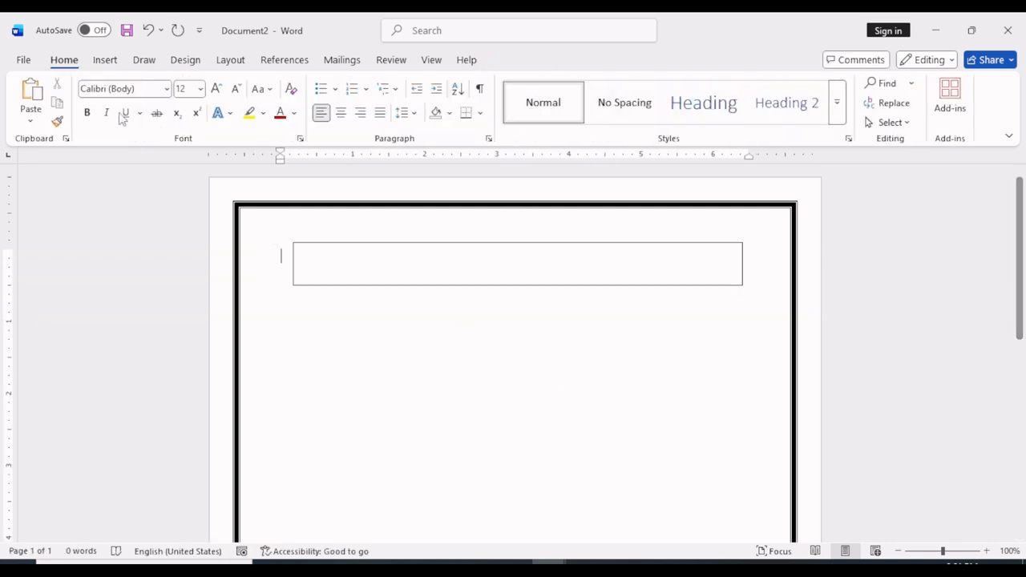
Insert the picture "border 4" from the pictures folder on this device
{"action": "left_click", "coordinate": [104, 59]}
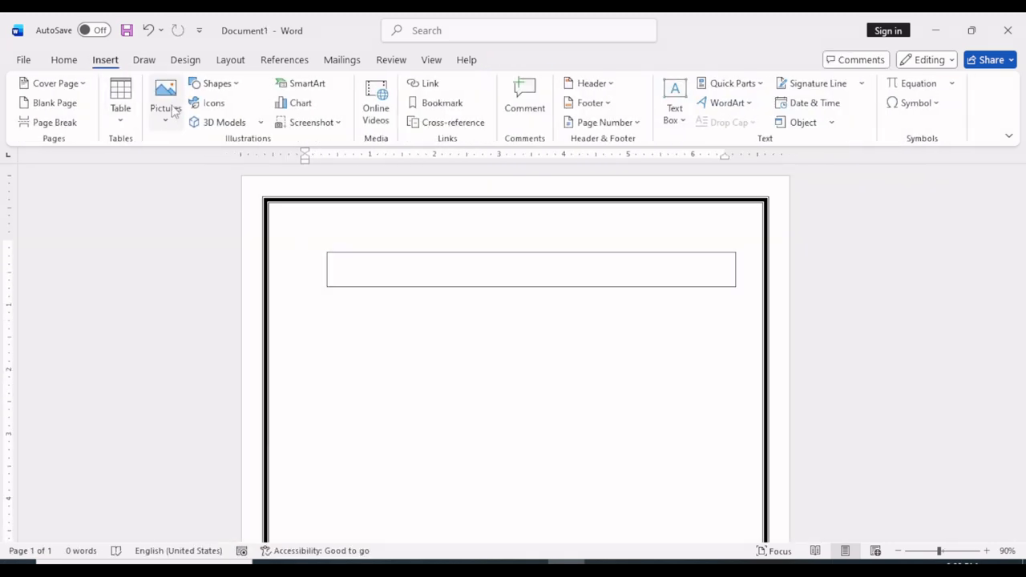
{"action": "left_click", "coordinate": [165, 119]}
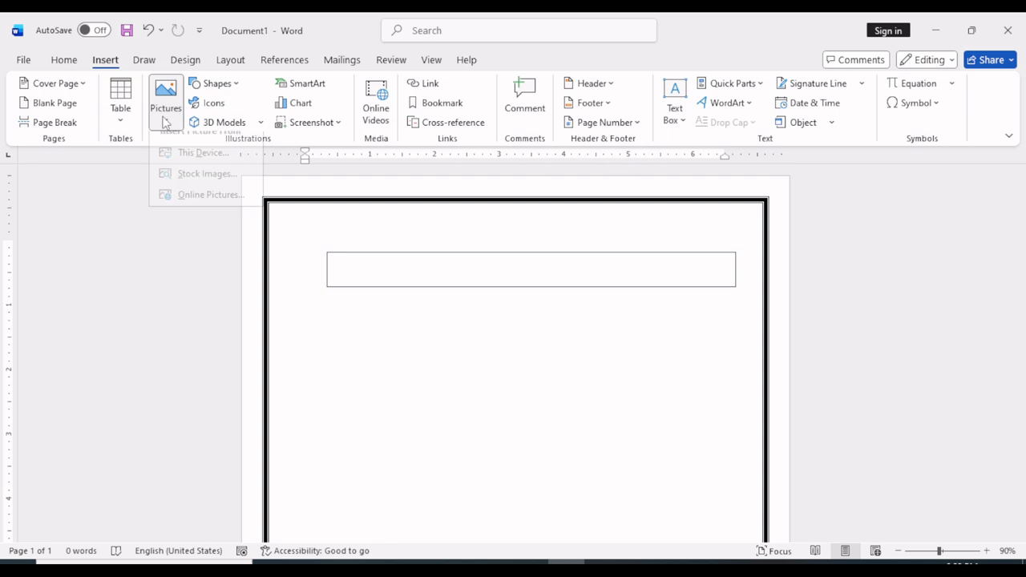
{"action": "left_click", "coordinate": [218, 170]}
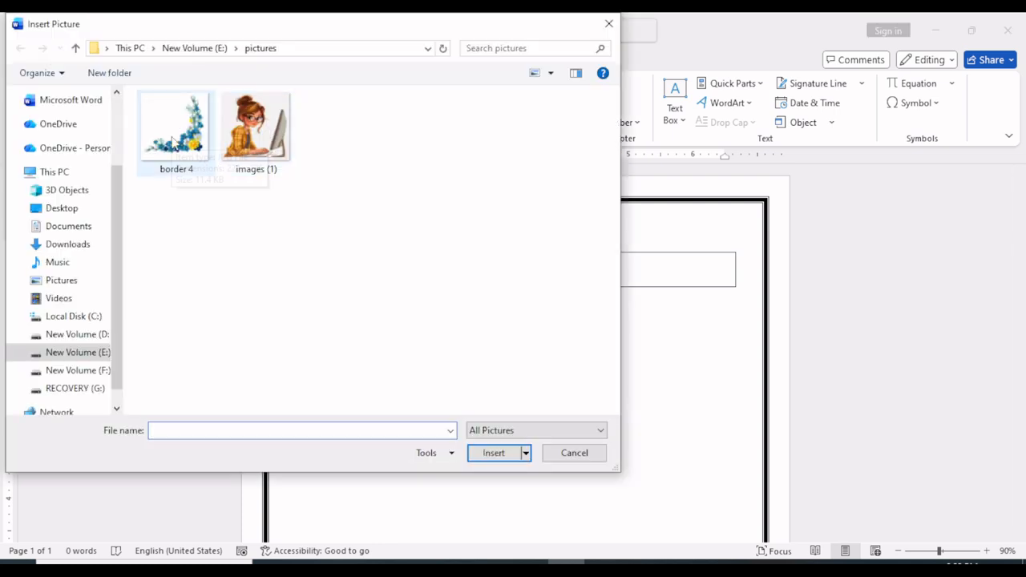
{"action": "left_click", "coordinate": [173, 143]}
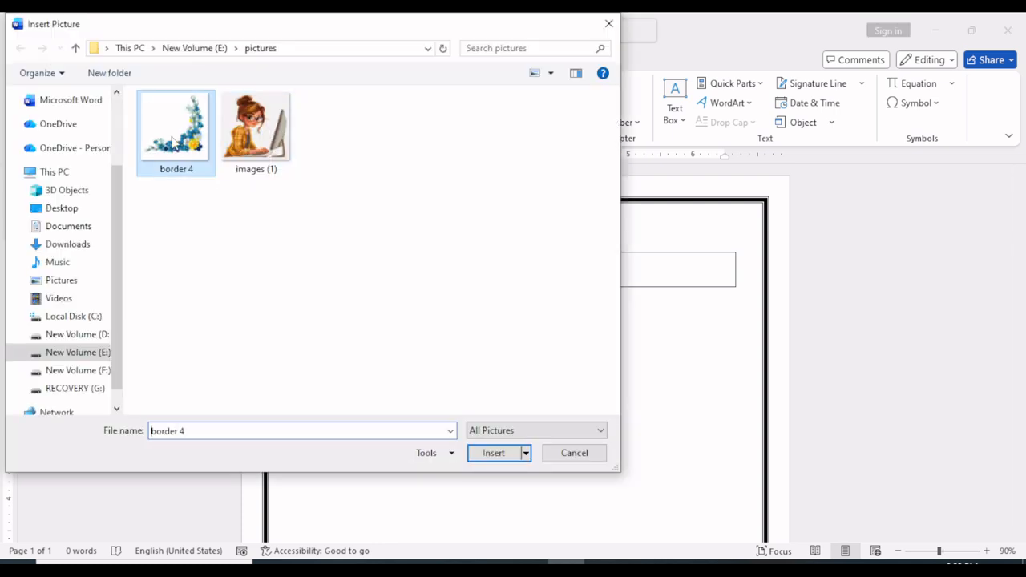
{"action": "left_click", "coordinate": [493, 454]}
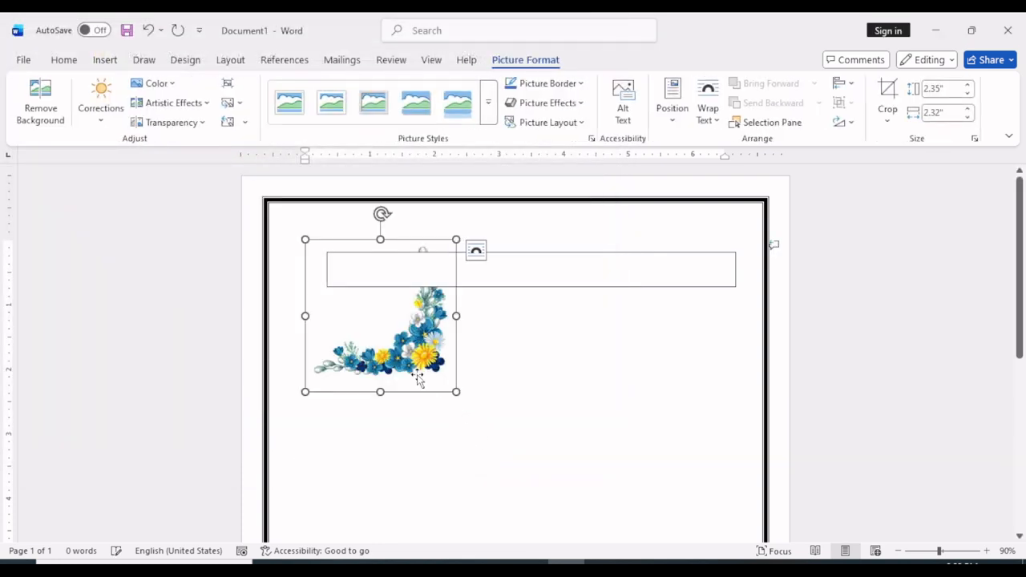
Flip the inserted flower picture horizontally
{"action": "scroll", "coordinate": [419, 385], "scroll_direction": "up", "scroll_amount": 1}
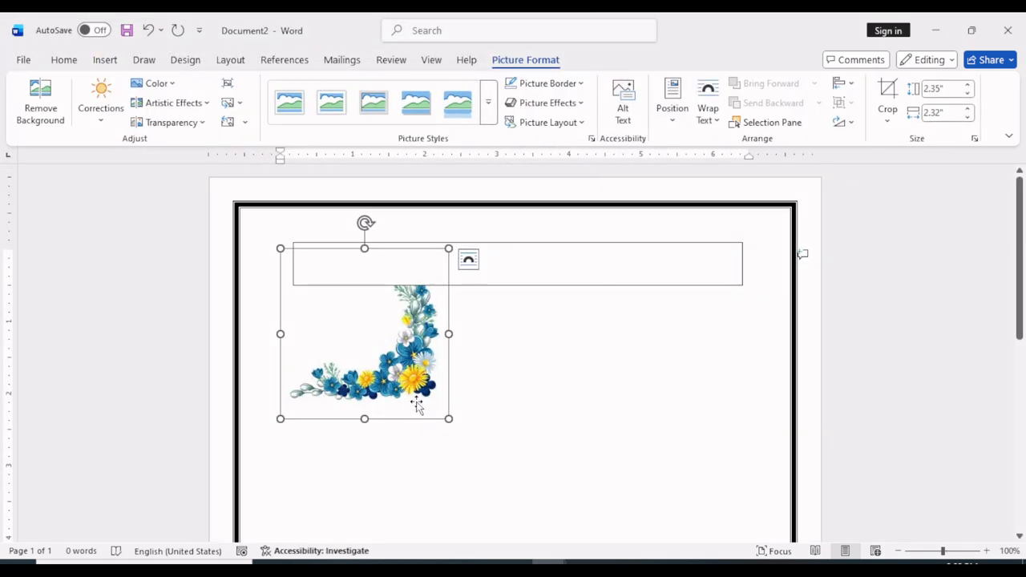
{"action": "left_click", "coordinate": [842, 122]}
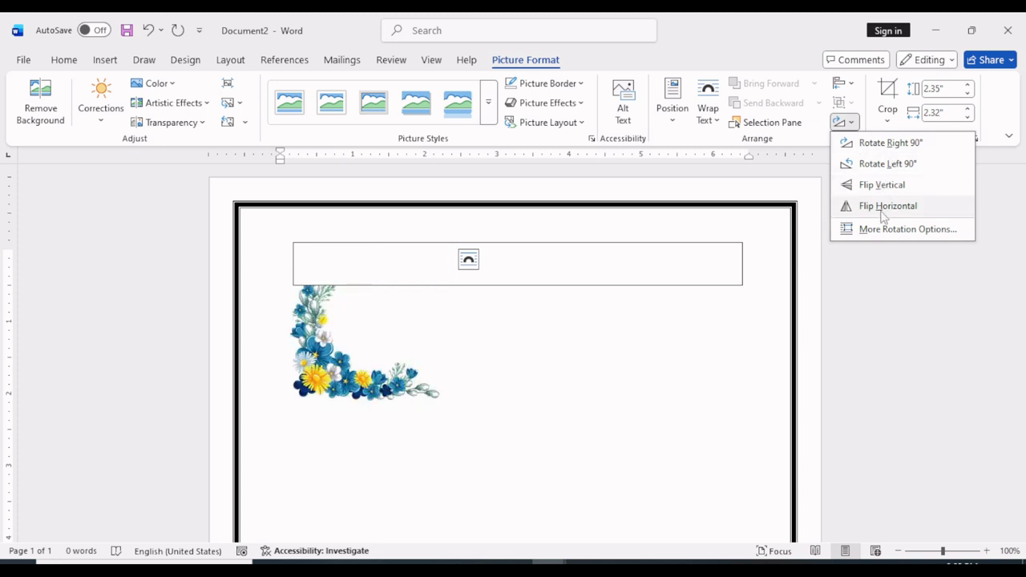
{"action": "left_click", "coordinate": [883, 210]}
Set the flower picture's text wrapping to Behind Text and place it in the bottom-left corner of the page border
{"action": "scroll", "coordinate": [348, 390], "scroll_direction": "down", "scroll_amount": 6}
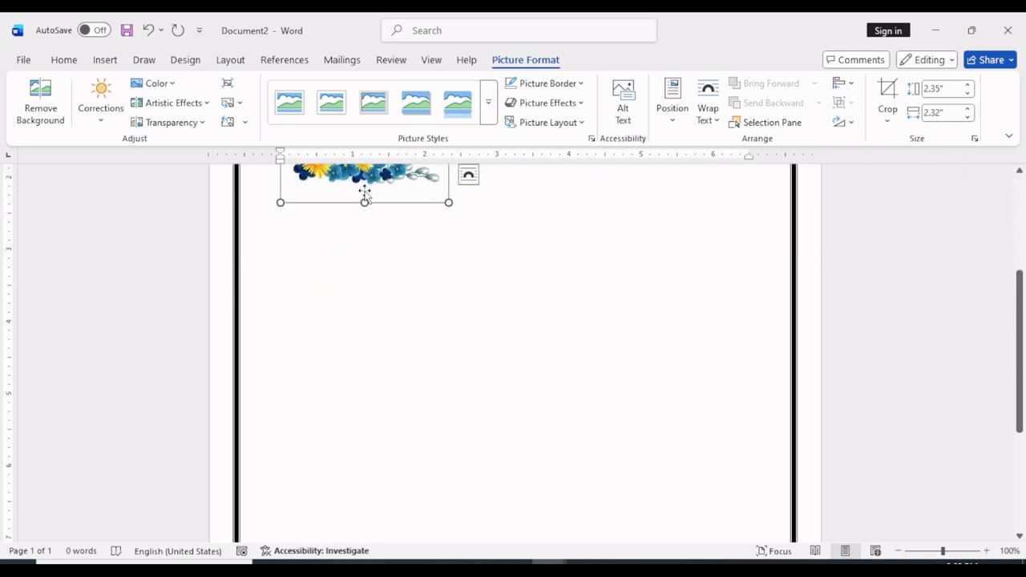
{"action": "scroll", "coordinate": [336, 499], "scroll_direction": "up", "scroll_amount": 6}
{"action": "left_click", "coordinate": [709, 115]}
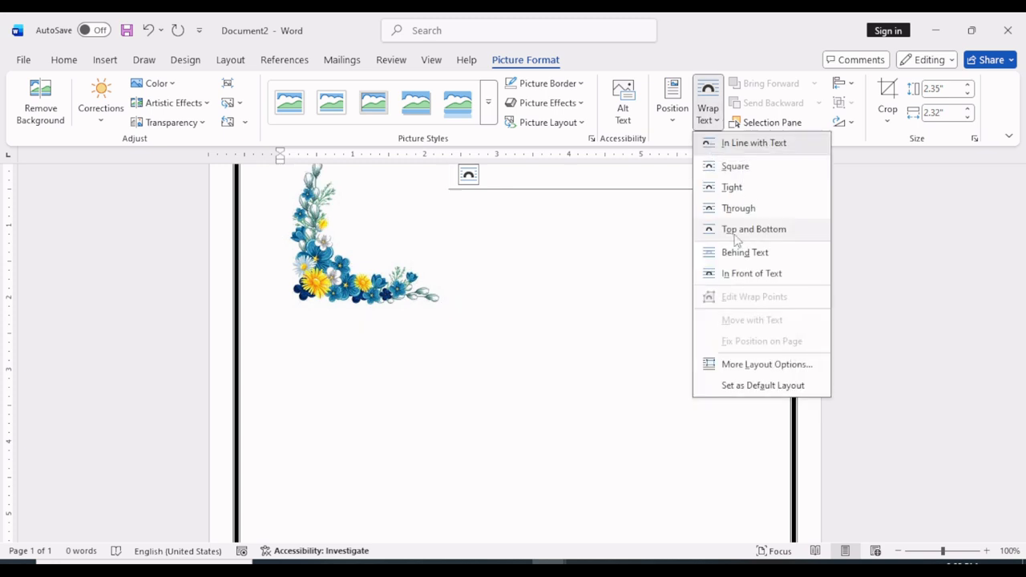
{"action": "left_click", "coordinate": [736, 230]}
{"action": "left_click_drag", "start_coordinate": [345, 314], "coordinate": [297, 508]}
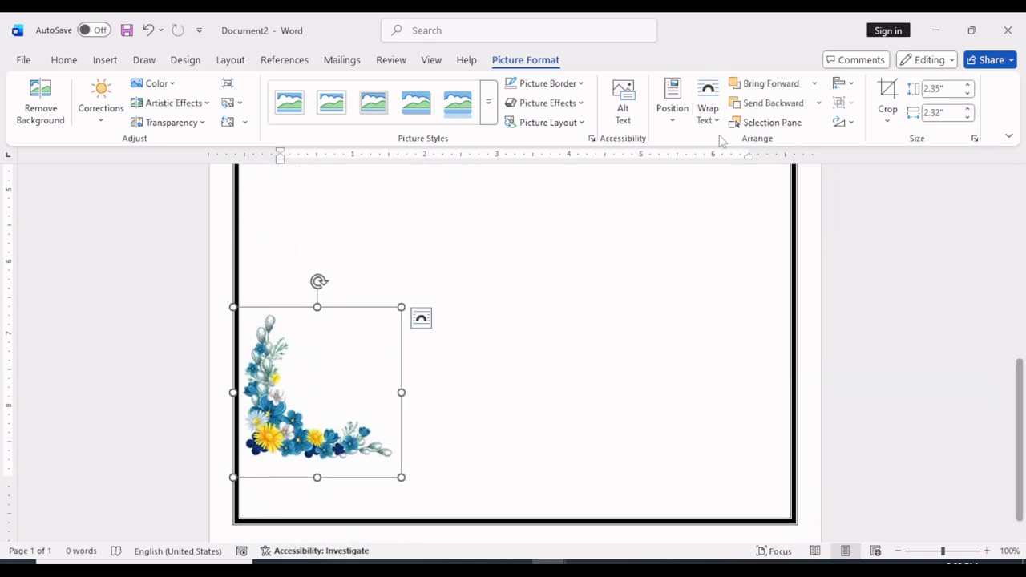
{"action": "left_click", "coordinate": [708, 113]}
{"action": "left_click", "coordinate": [752, 252]}
{"action": "left_click_drag", "start_coordinate": [303, 433], "coordinate": [294, 486]}
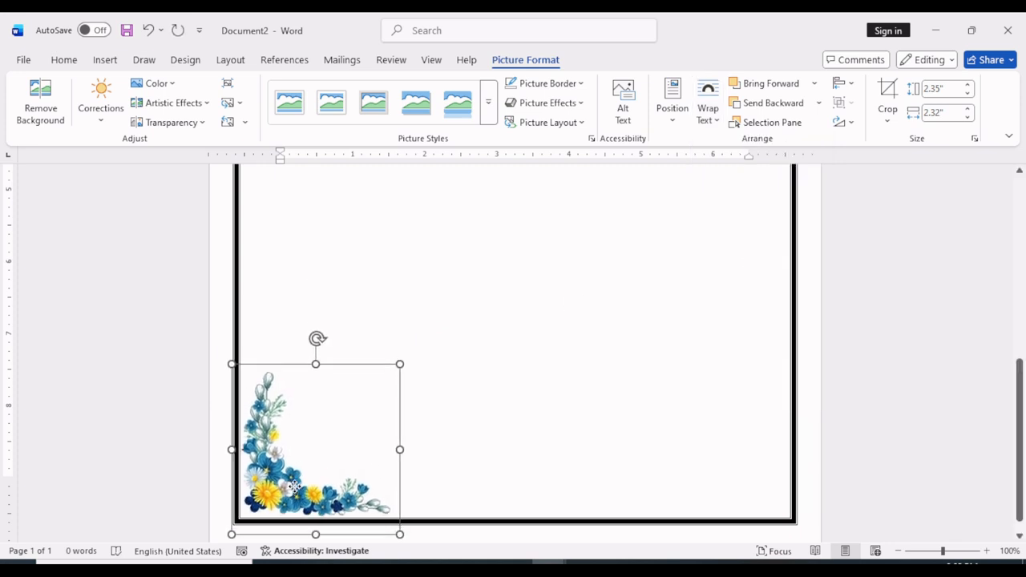
Copy the flower picture in the bottom-left corner and paste a duplicate onto the page
{"action": "left_click", "coordinate": [842, 121]}
{"action": "left_click", "coordinate": [312, 416]}
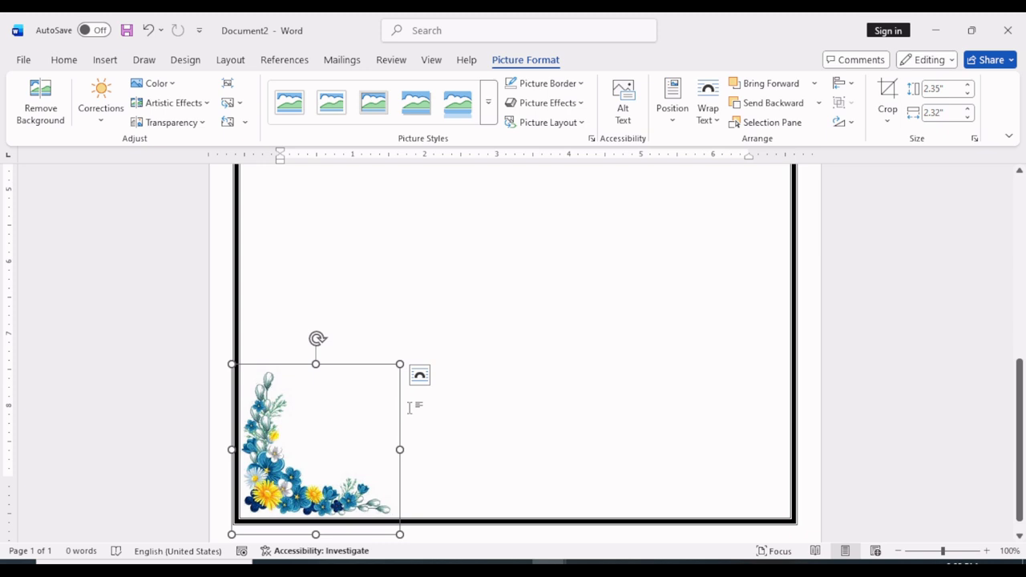
{"action": "left_click", "coordinate": [420, 376]}
{"action": "left_click", "coordinate": [64, 60]}
{"action": "left_click", "coordinate": [543, 322]}
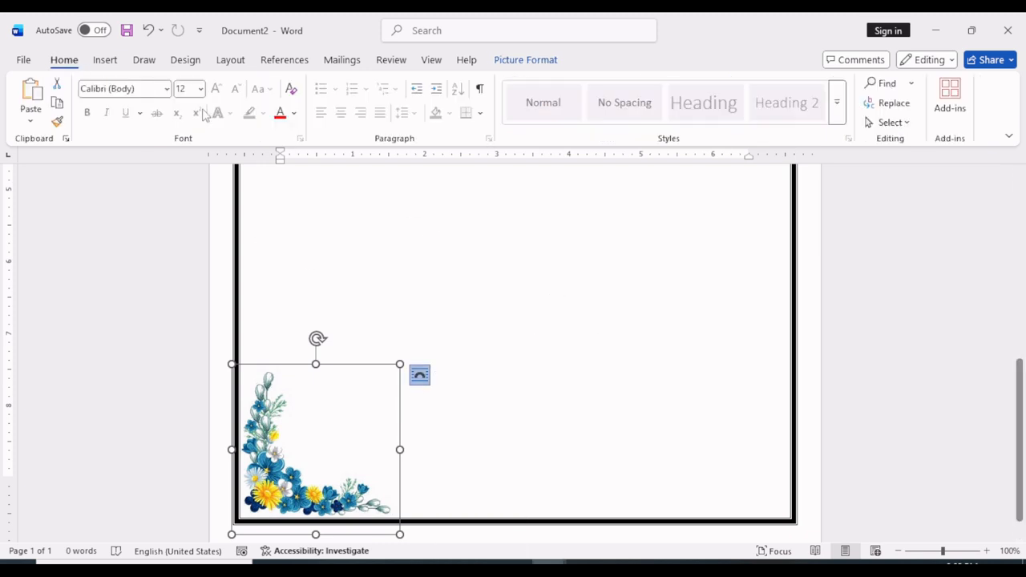
{"action": "left_click", "coordinate": [57, 103]}
{"action": "left_click", "coordinate": [33, 96]}
{"action": "scroll", "coordinate": [352, 241], "scroll_direction": "down", "scroll_amount": 3}
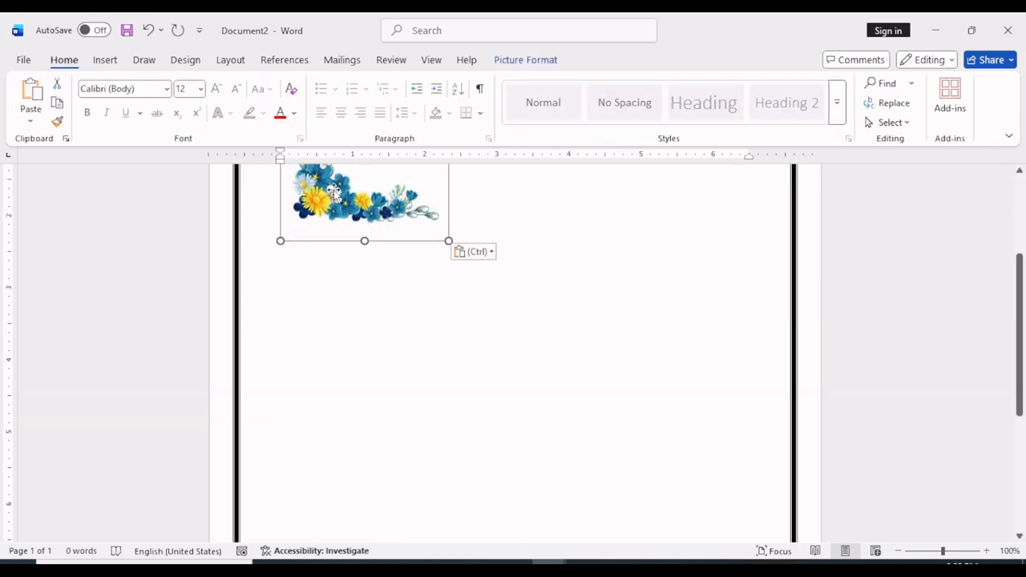
Flip the duplicate flower picture horizontally and place it in the bottom-right corner of the page border
{"action": "left_click_drag", "start_coordinate": [324, 198], "coordinate": [611, 483]}
{"action": "scroll", "coordinate": [612, 434], "scroll_direction": "down", "scroll_amount": 6}
{"action": "left_click", "coordinate": [525, 59]}
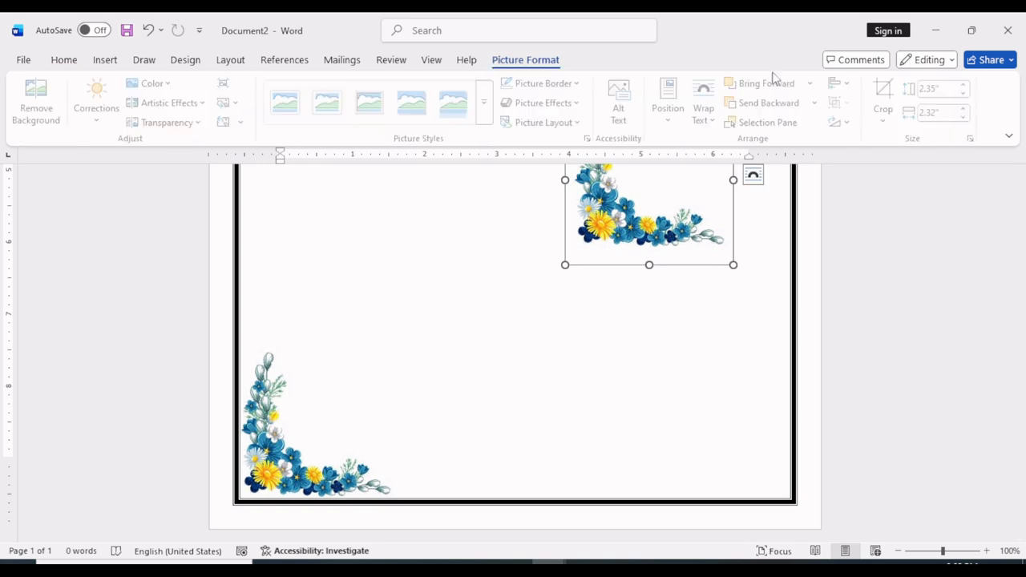
{"action": "left_click", "coordinate": [843, 122]}
{"action": "left_click", "coordinate": [888, 206]}
{"action": "left_click_drag", "start_coordinate": [691, 216], "coordinate": [753, 441]}
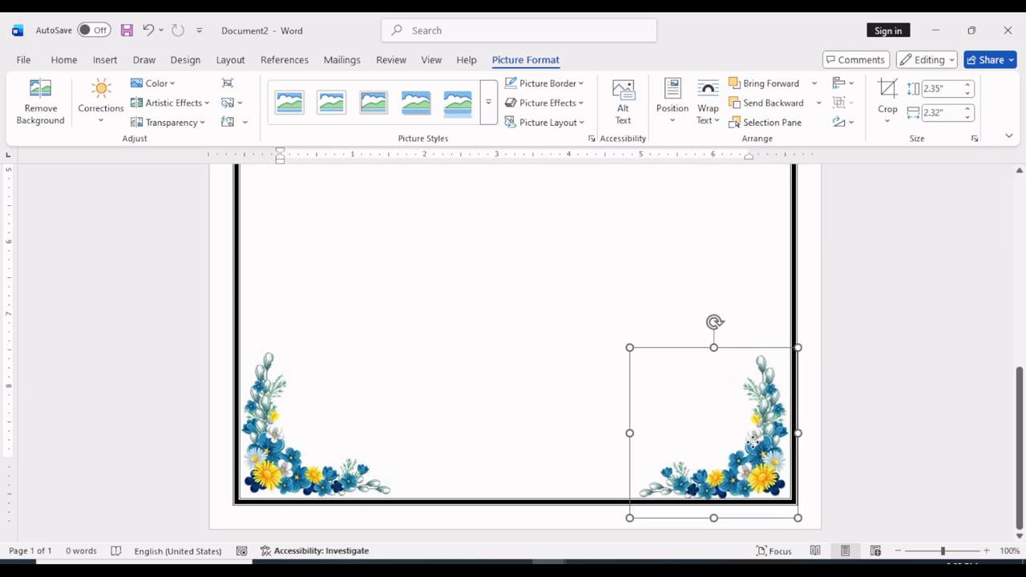
{"action": "left_click", "coordinate": [618, 380]}
Paste another copy of the flower picture, rotated right 90°, into the top-left corner of the page border
{"action": "scroll", "coordinate": [393, 248], "scroll_direction": "up", "scroll_amount": 3}
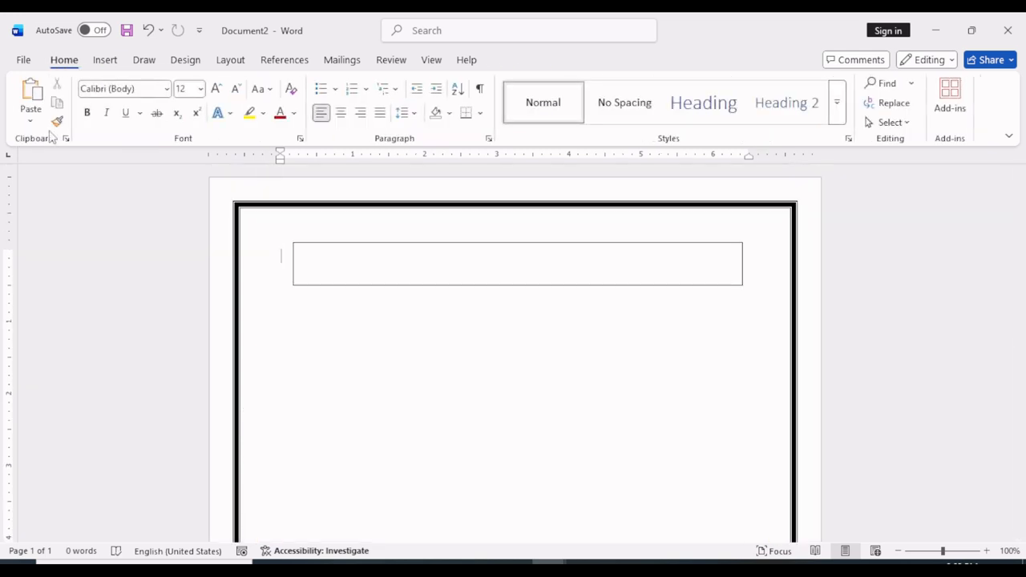
{"action": "scroll", "coordinate": [581, 428], "scroll_direction": "down", "scroll_amount": 7}
{"action": "scroll", "coordinate": [331, 298], "scroll_direction": "up", "scroll_amount": 6}
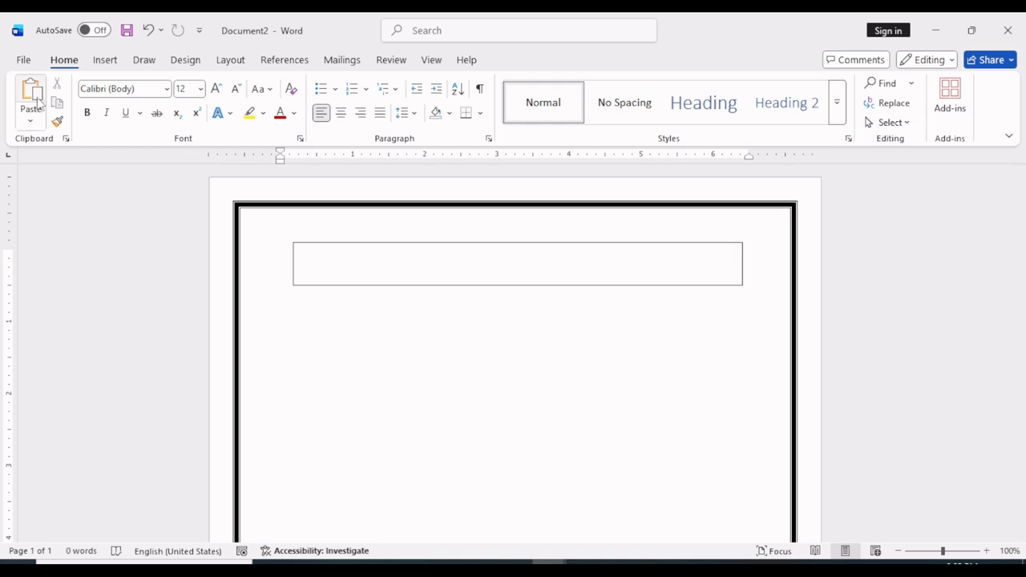
{"action": "key", "text": "ctrl+v"}
{"action": "left_click", "coordinate": [545, 61]}
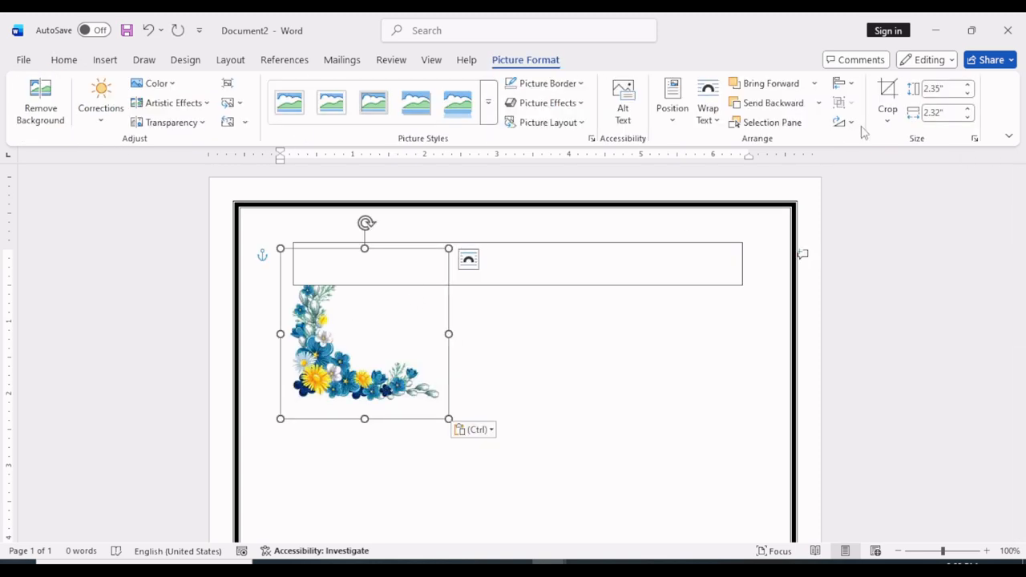
{"action": "left_click", "coordinate": [846, 122]}
{"action": "left_click", "coordinate": [866, 145]}
{"action": "left_click_drag", "start_coordinate": [366, 335], "coordinate": [310, 276]}
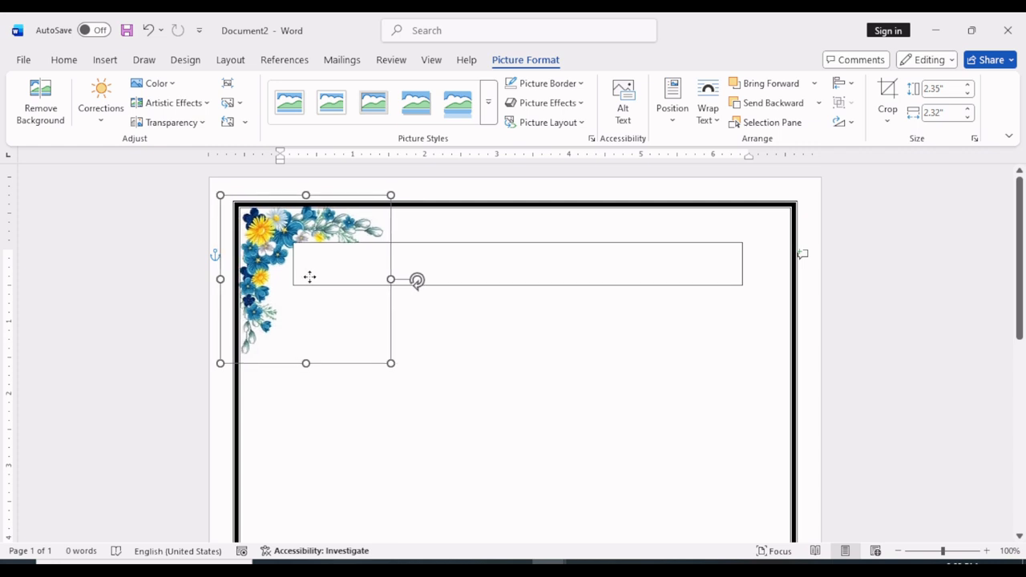
{"action": "left_click", "coordinate": [437, 365]}
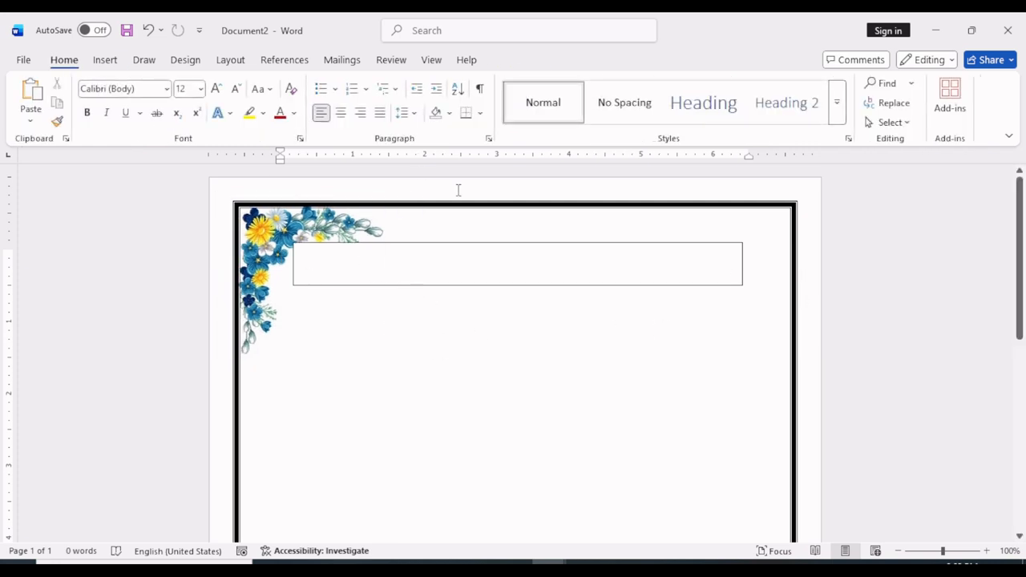
Paste a flower picture copy, rotated left 90° and flipped vertically, into the top-right corner of the page border
{"action": "key", "text": "ctrl+v"}
{"action": "left_click_drag", "start_coordinate": [342, 343], "coordinate": [631, 357]}
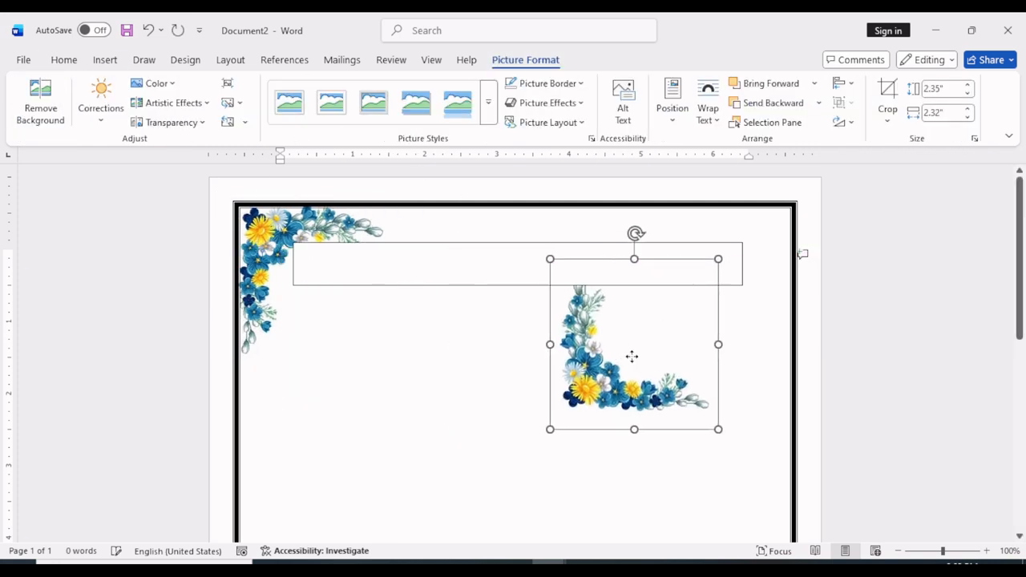
{"action": "left_click", "coordinate": [839, 121]}
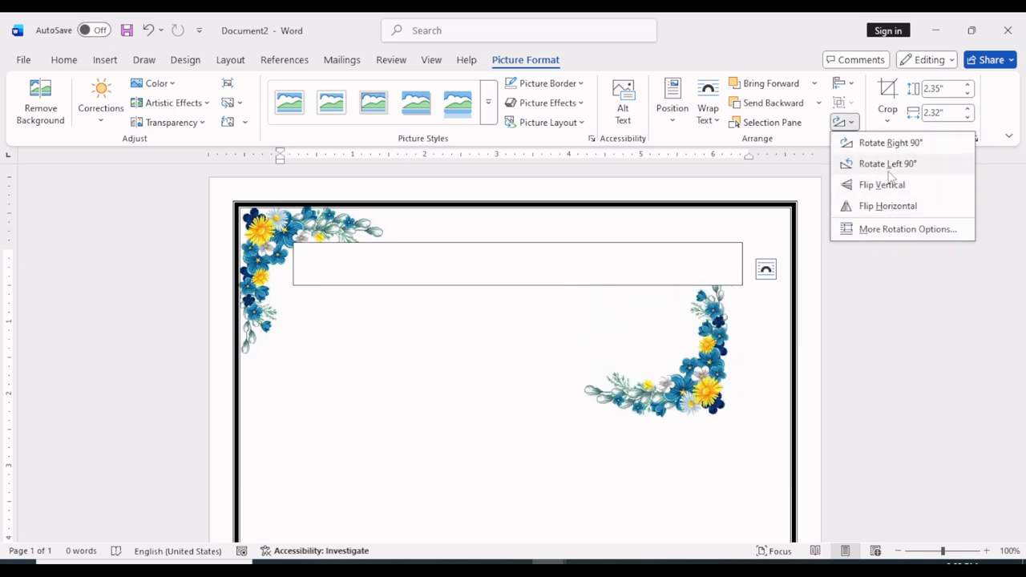
{"action": "left_click", "coordinate": [890, 164]}
{"action": "left_click", "coordinate": [839, 122]}
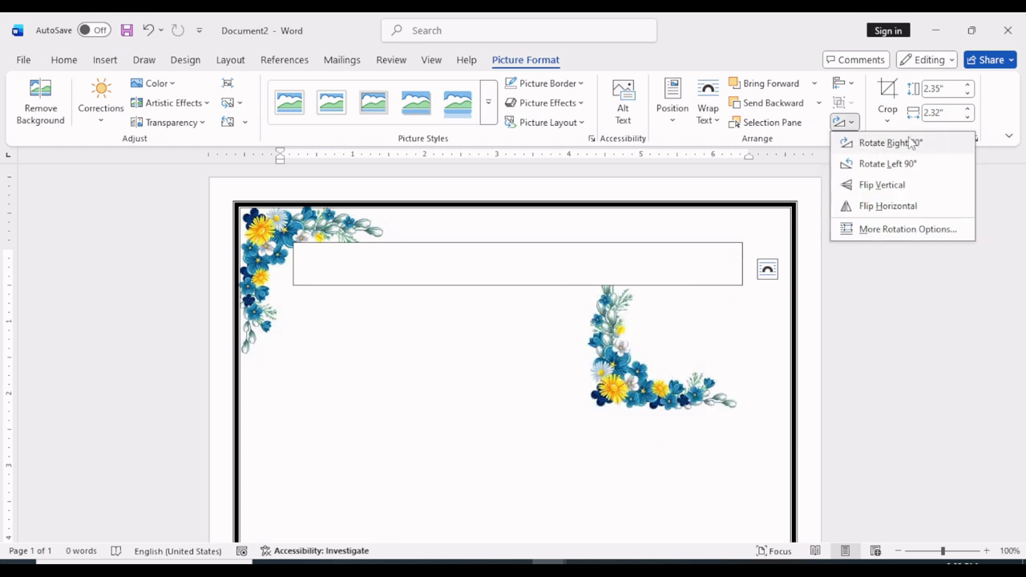
{"action": "left_click", "coordinate": [882, 184]}
{"action": "left_click_drag", "start_coordinate": [694, 328], "coordinate": [759, 255]}
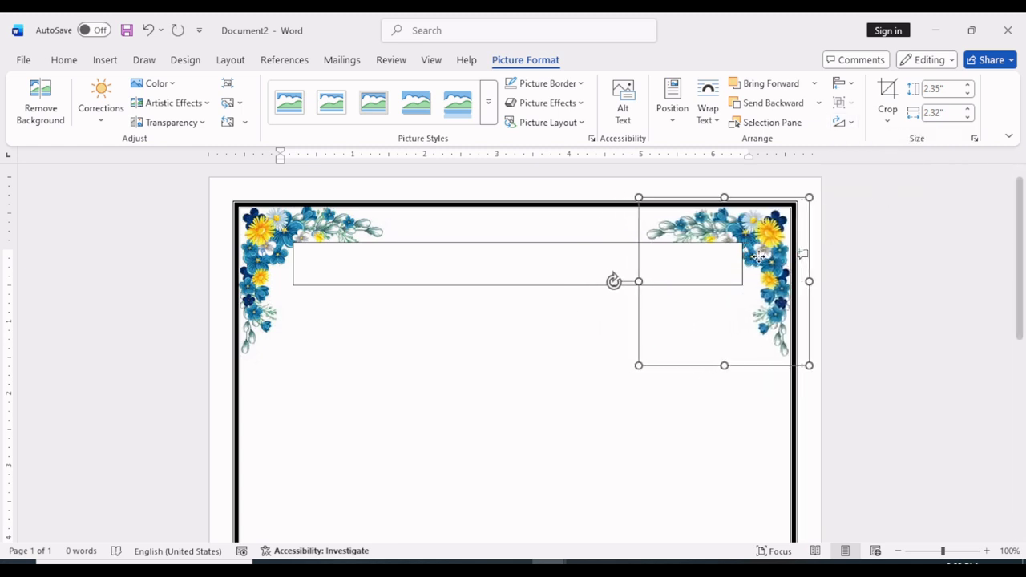
Enter "Shree Computer Institute Surajpur (CG)" in the text box and set its font to Arial Black
{"action": "left_click", "coordinate": [537, 243]}
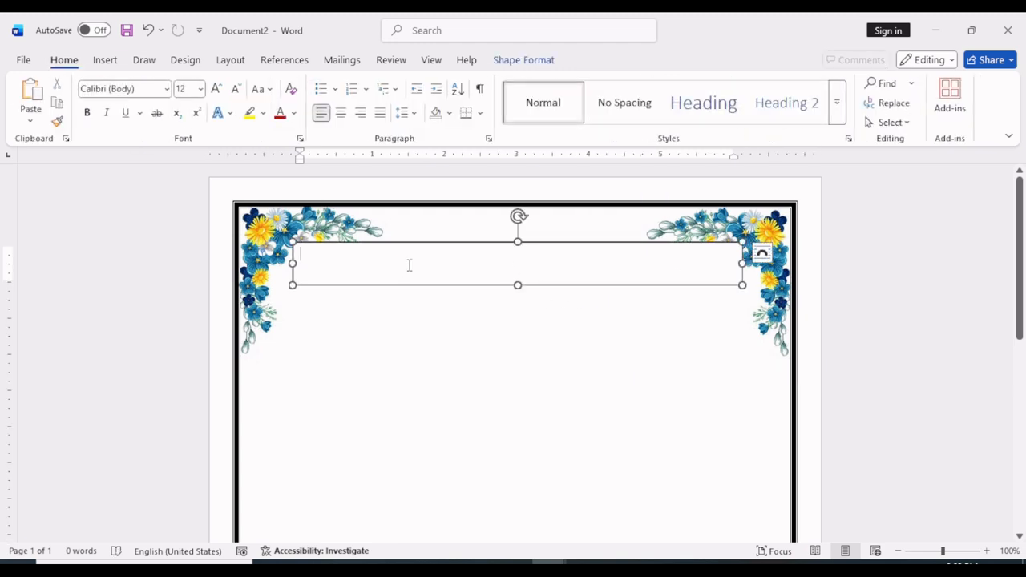
{"action": "type", "text": "S"}
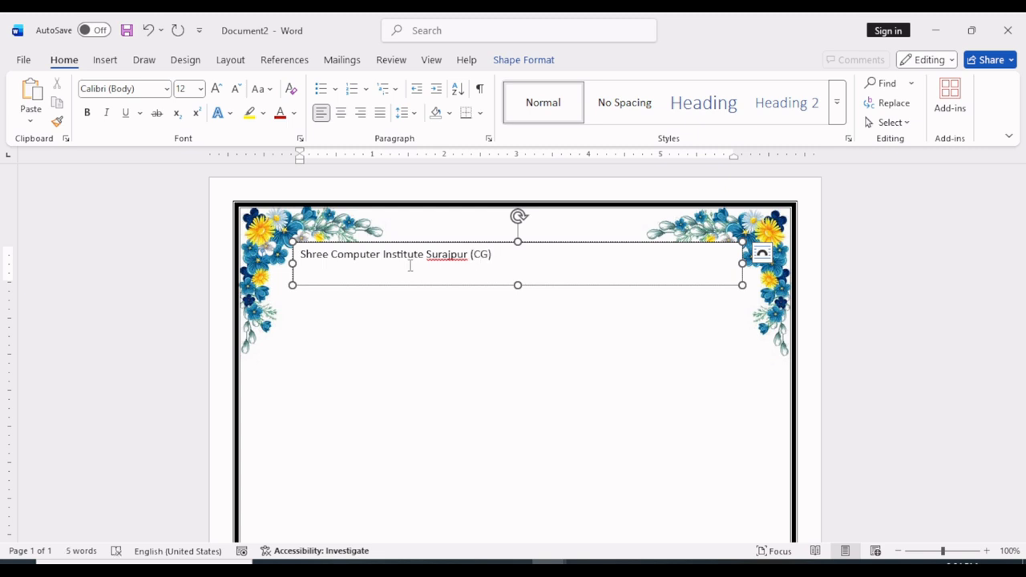
{"action": "left_click", "coordinate": [519, 286]}
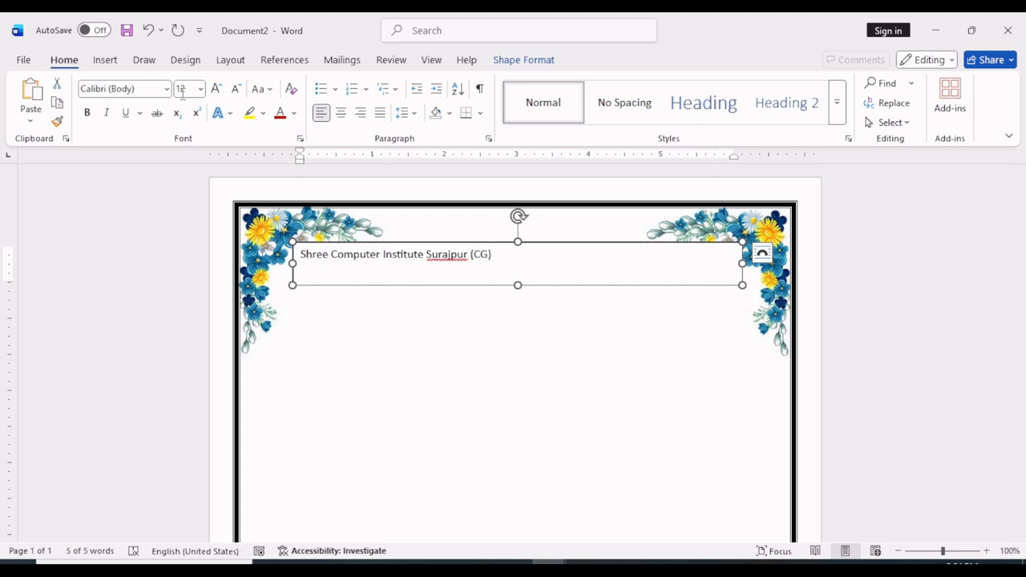
{"action": "left_click", "coordinate": [166, 88]}
{"action": "left_click", "coordinate": [126, 197]}
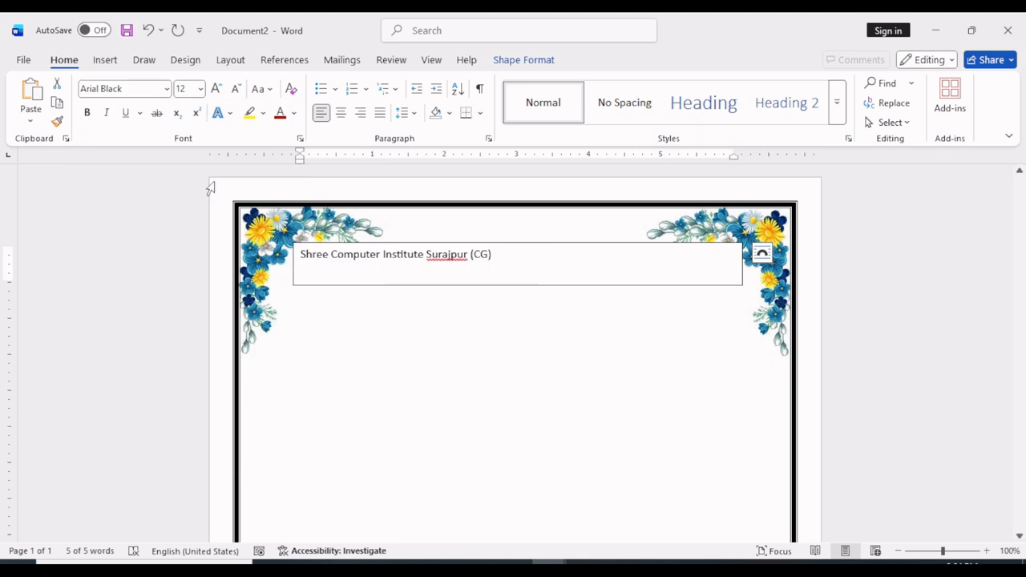
Apply the upward arch Transform text effect to the institute heading
{"action": "left_click", "coordinate": [521, 61]}
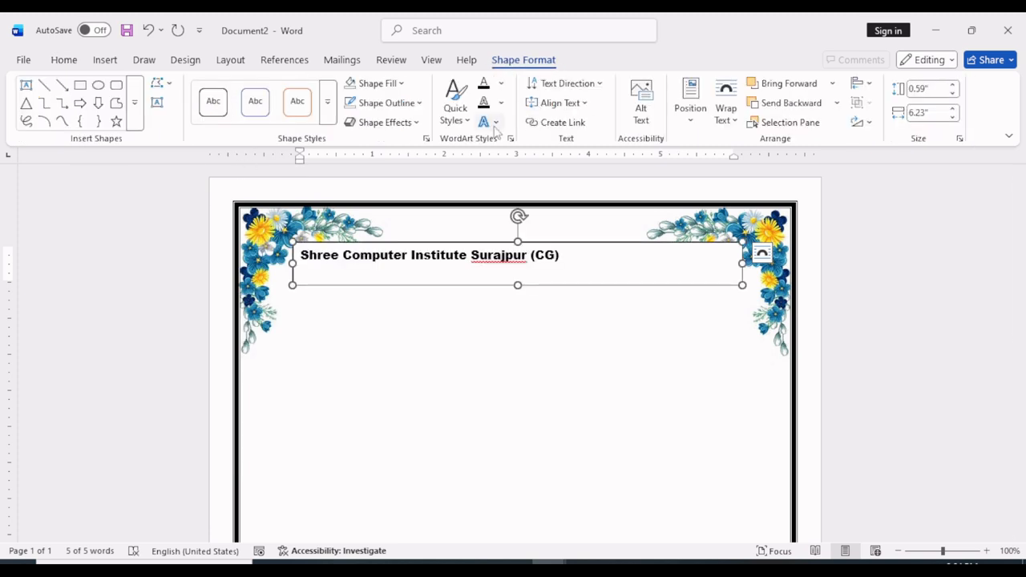
{"action": "left_click", "coordinate": [457, 112]}
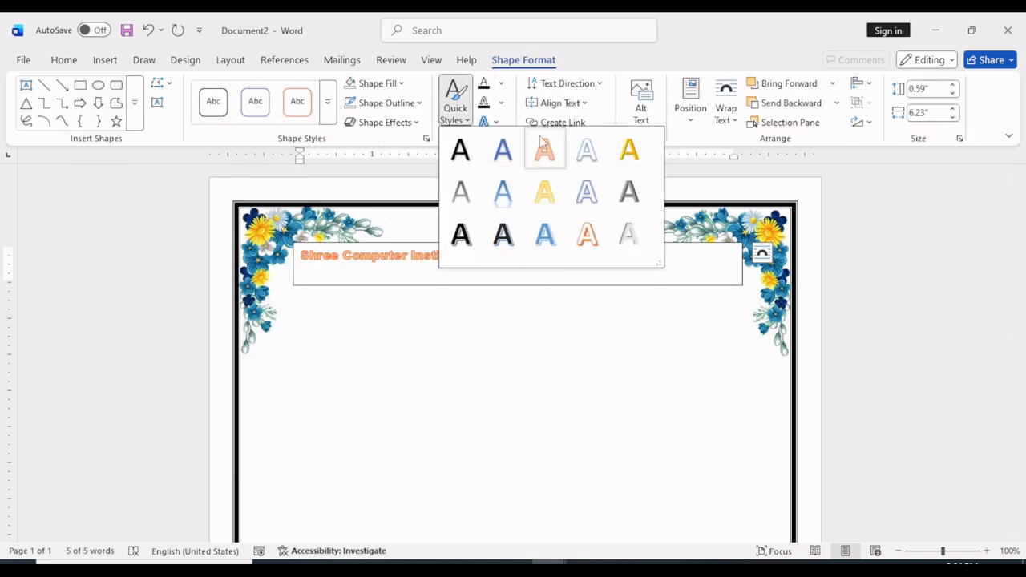
{"action": "left_click", "coordinate": [513, 114]}
{"action": "left_click", "coordinate": [499, 125]}
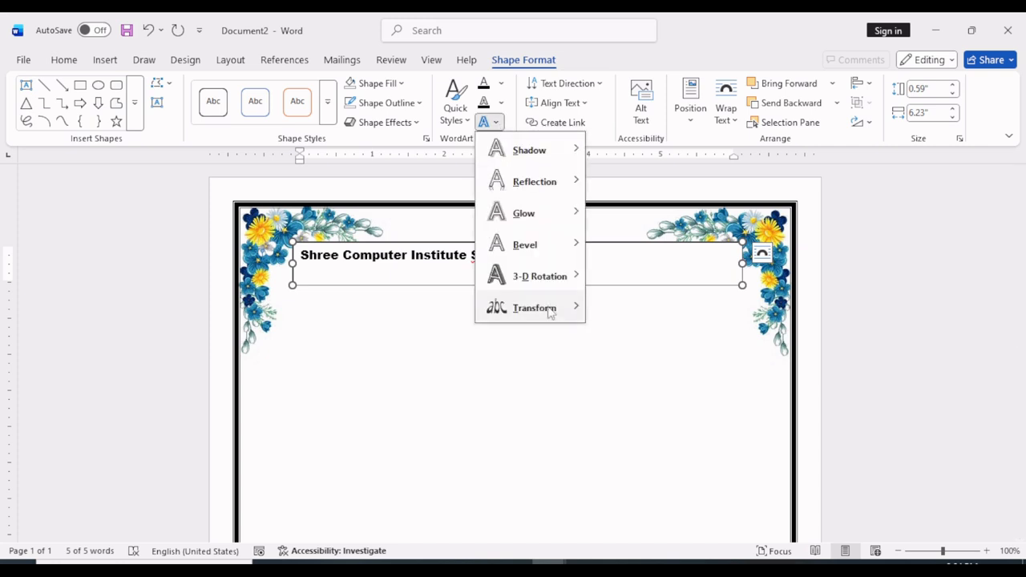
{"action": "mouse_move", "coordinate": [550, 310]}
{"action": "left_click", "coordinate": [607, 239]}
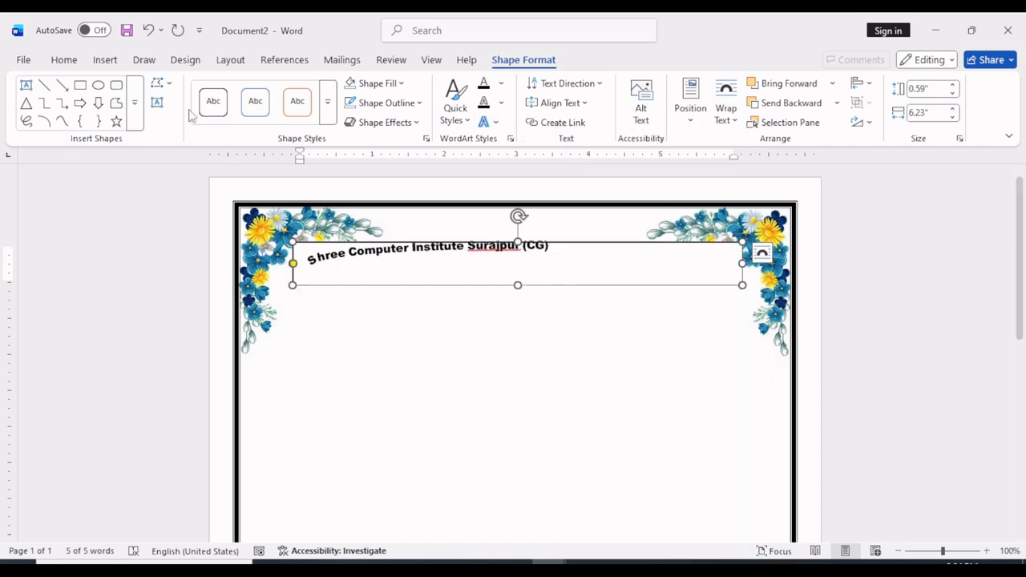
Increase the arched institute heading's font size to 22
{"action": "left_click", "coordinate": [64, 60]}
{"action": "left_click", "coordinate": [216, 89]}
{"action": "left_click", "coordinate": [216, 89]}
Set the arched institute heading's font size to 26
{"action": "left_click", "coordinate": [216, 89]}
{"action": "left_click", "coordinate": [216, 89]}
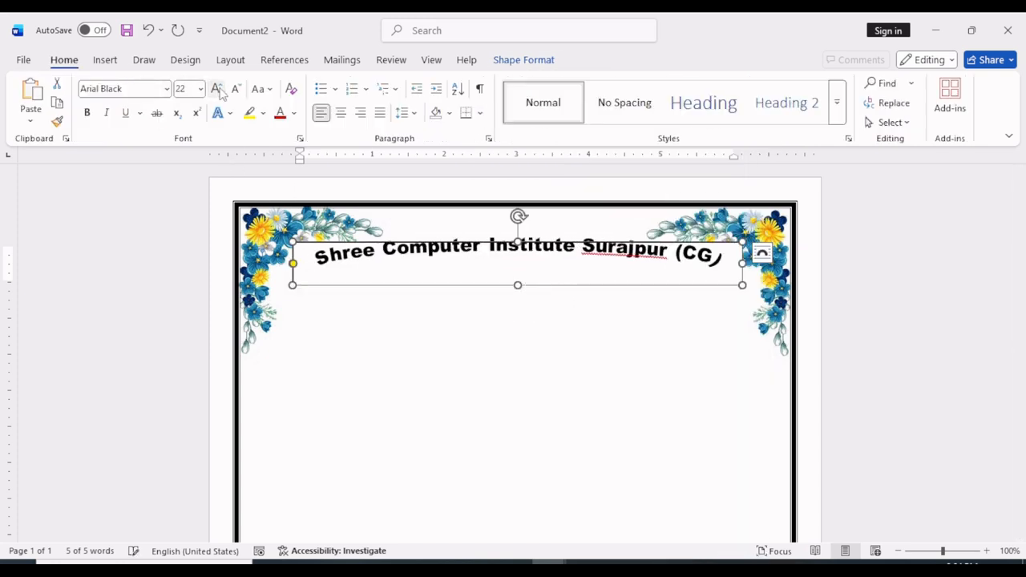
{"action": "left_click", "coordinate": [216, 89]}
{"action": "left_click", "coordinate": [216, 89]}
{"action": "left_click", "coordinate": [216, 89]}
{"action": "left_click", "coordinate": [216, 89]}
{"action": "left_click", "coordinate": [236, 89]}
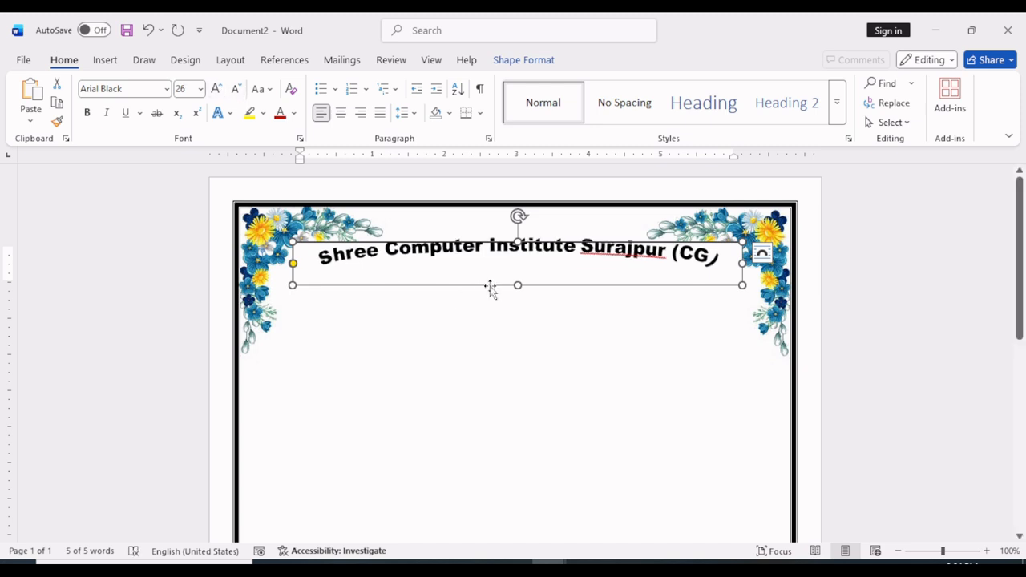
Resize the heading text box to about 3.37" high by 6.16" wide and center it between the top corner flowers
{"action": "left_click_drag", "start_coordinate": [517, 291], "coordinate": [454, 455]}
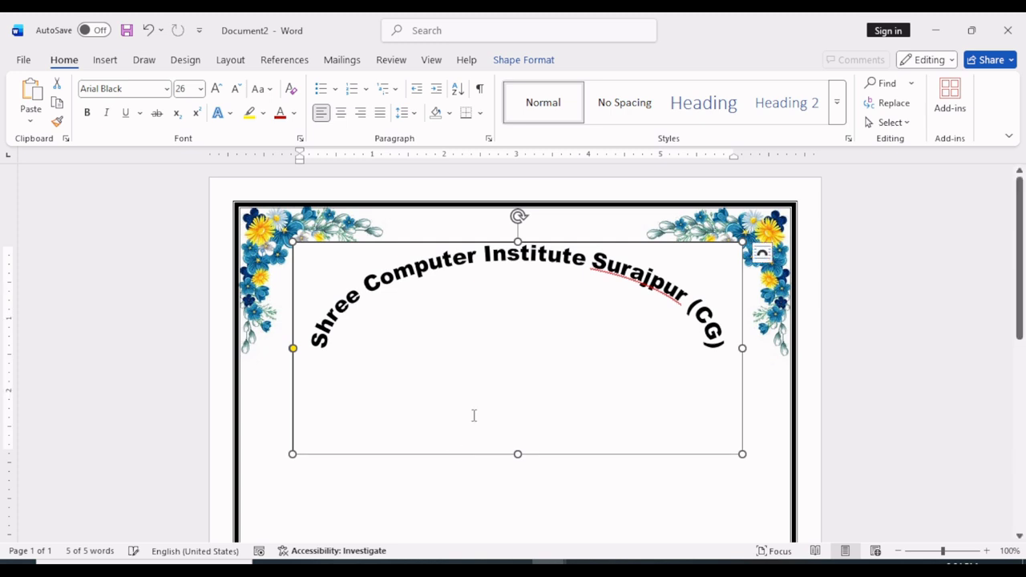
{"action": "scroll", "coordinate": [501, 339], "scroll_direction": "down", "scroll_amount": 1}
{"action": "left_click_drag", "start_coordinate": [743, 312], "coordinate": [770, 332]}
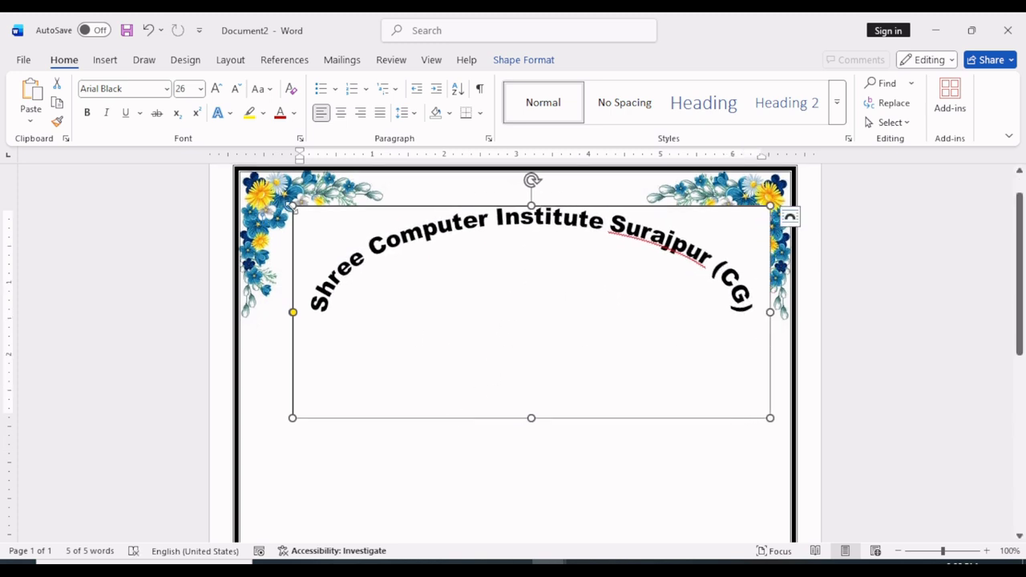
{"action": "left_click_drag", "start_coordinate": [292, 206], "coordinate": [326, 174]}
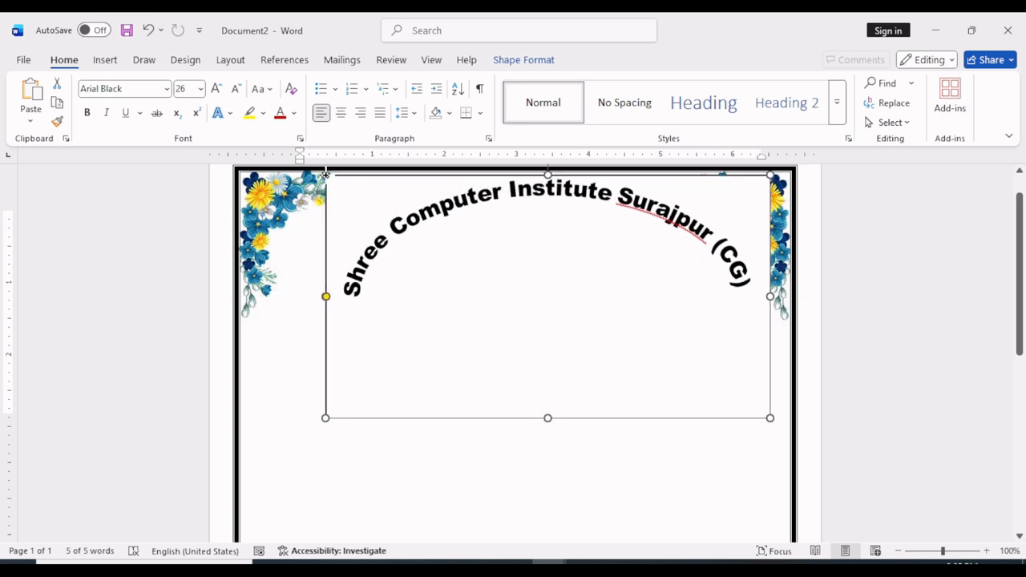
{"action": "left_click_drag", "start_coordinate": [413, 181], "coordinate": [342, 217]}
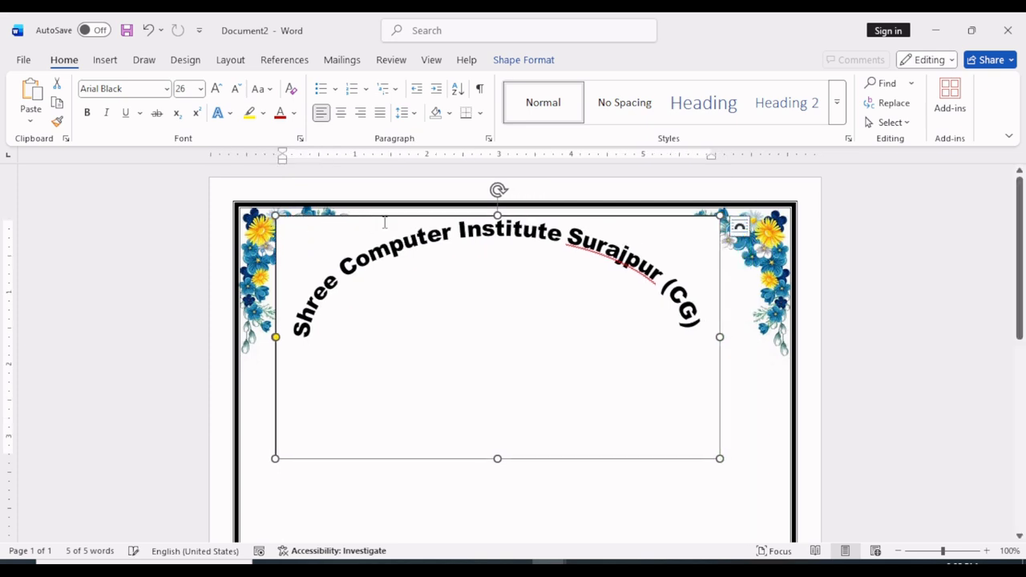
{"action": "key", "text": "Right"}
{"action": "key", "text": "Right"}
{"action": "key", "text": "Right"}
{"action": "key", "text": "Right"}
{"action": "key", "text": "Right"}
{"action": "key", "text": "Right"}
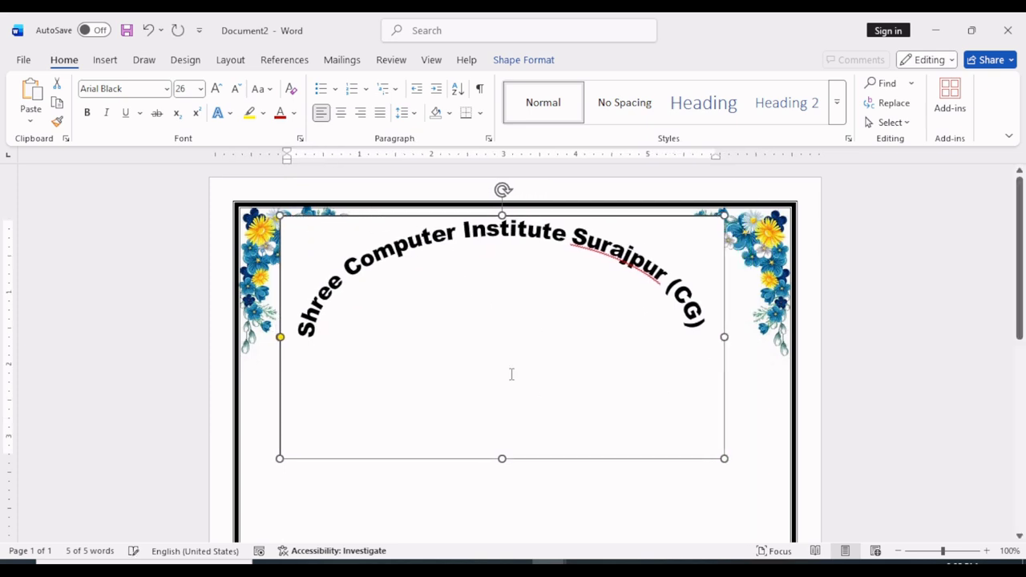
Give the arched heading a red text fill and a blue text outline
{"action": "left_click", "coordinate": [523, 61]}
{"action": "left_click", "coordinate": [500, 83]}
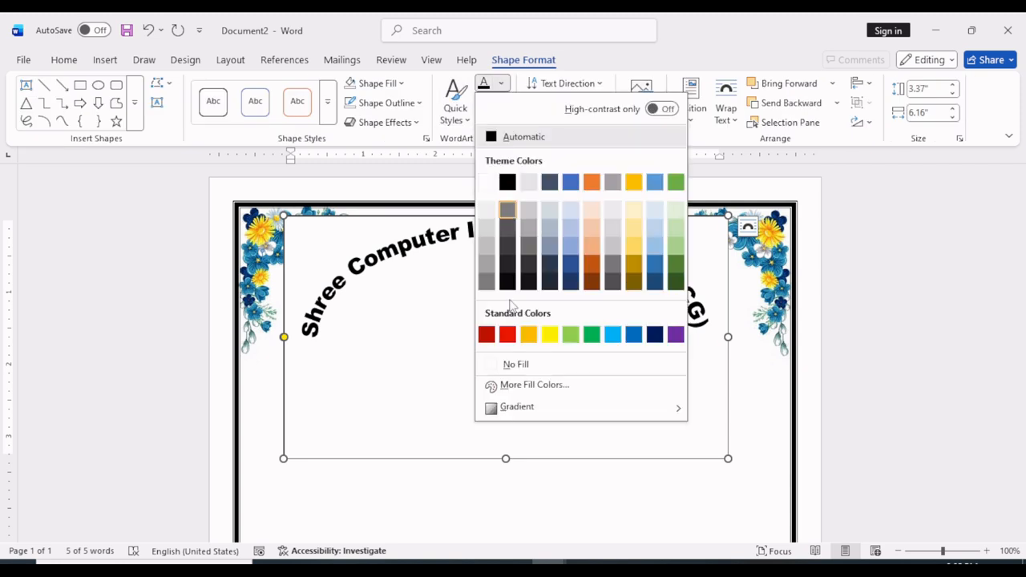
{"action": "left_click", "coordinate": [505, 335]}
{"action": "left_click", "coordinate": [500, 103]}
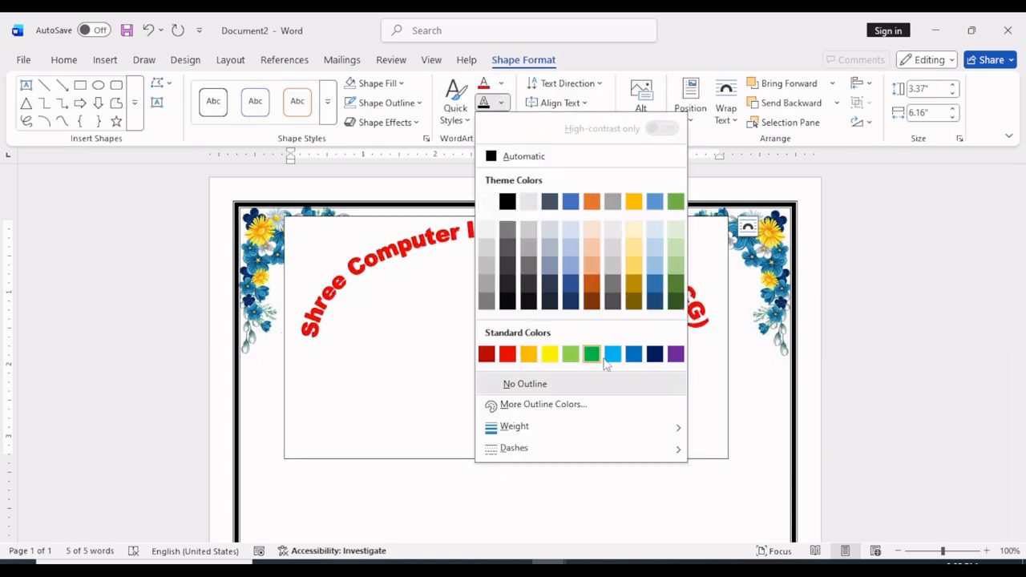
{"action": "left_click", "coordinate": [632, 353]}
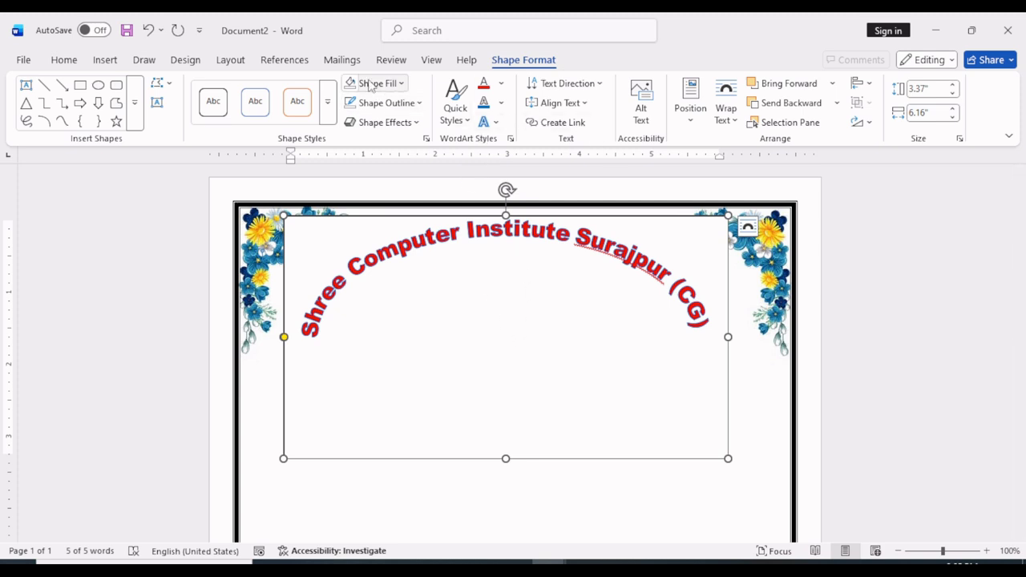
Remove the heading text box's shape fill and shape outline so the corner flowers show through
{"action": "left_click", "coordinate": [401, 83]}
{"action": "left_click", "coordinate": [387, 102]}
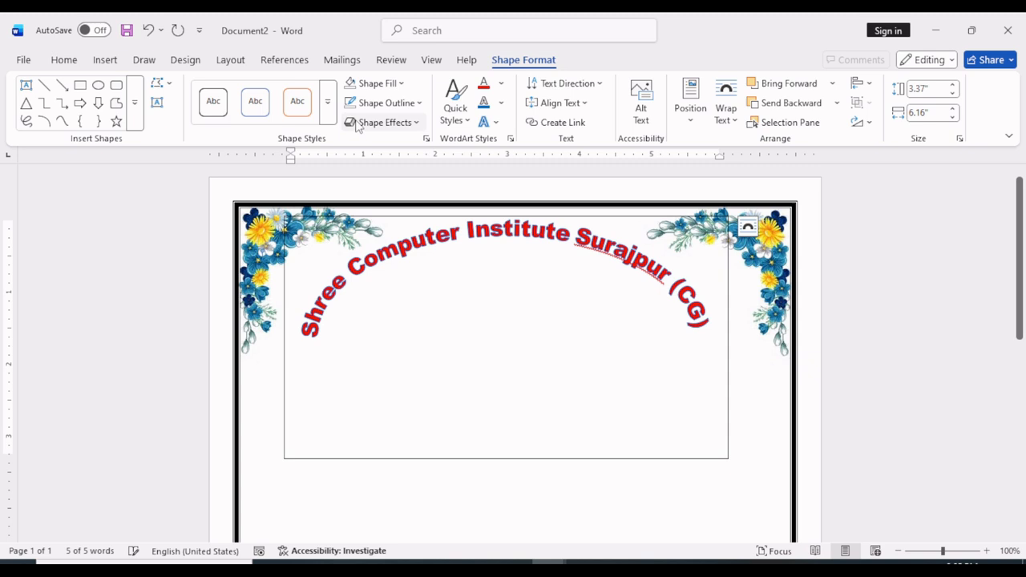
{"action": "left_click", "coordinate": [417, 103]}
{"action": "left_click", "coordinate": [393, 361]}
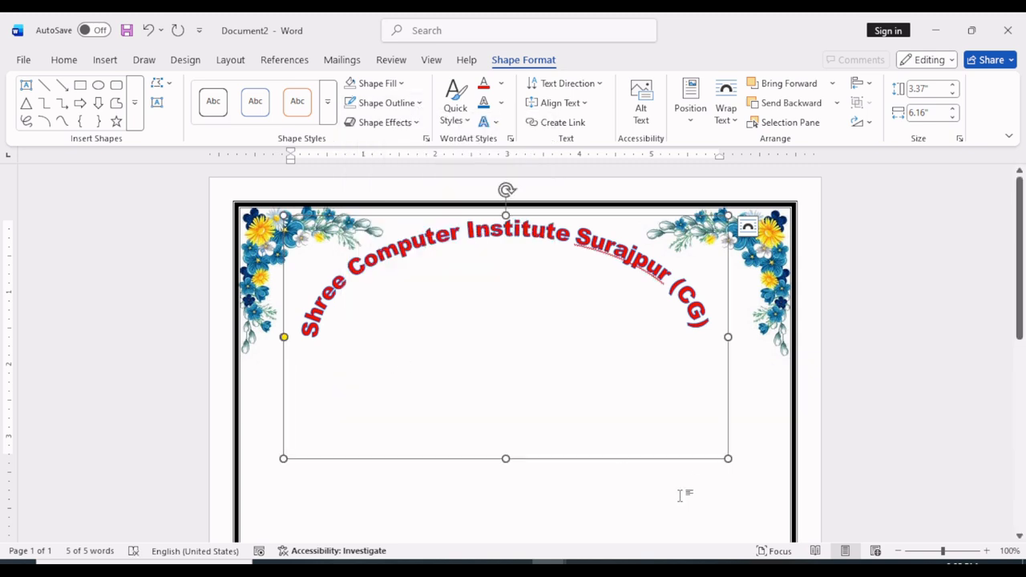
{"action": "left_click", "coordinate": [680, 495]}
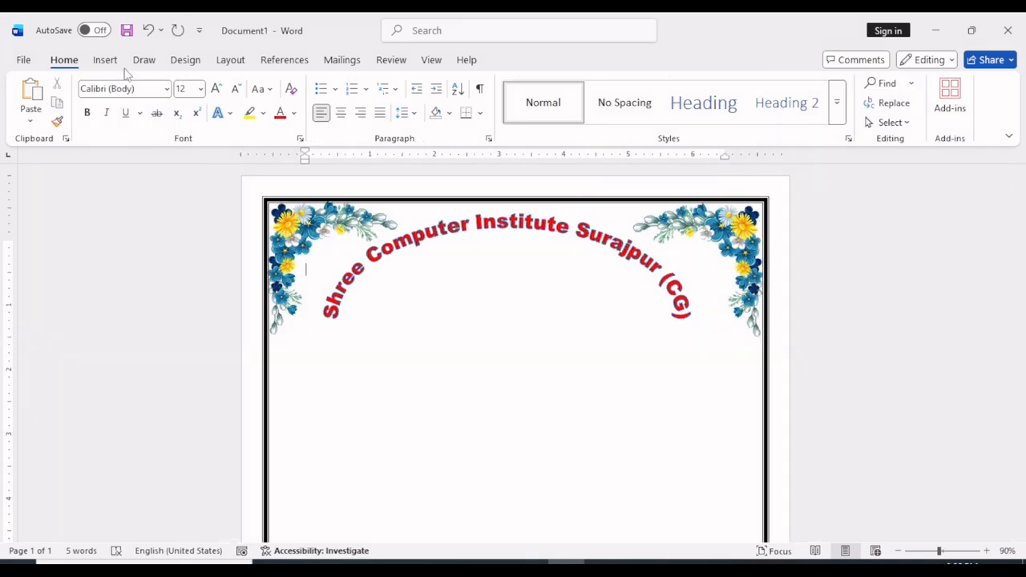
Insert the picture "images (1)" from the pictures folder on New Volume (E:)
{"action": "left_click", "coordinate": [106, 61]}
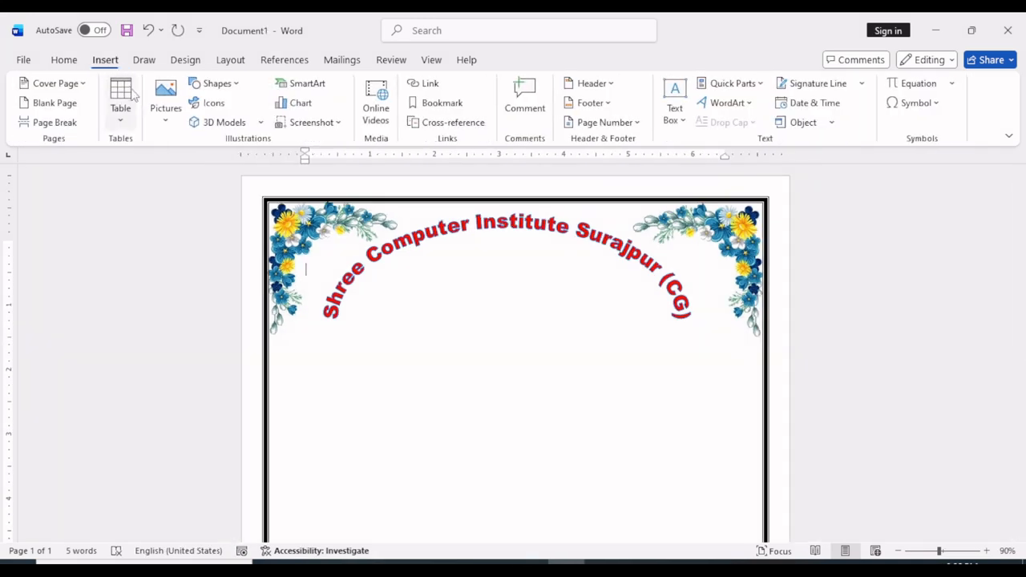
{"action": "left_click", "coordinate": [174, 119]}
{"action": "left_click", "coordinate": [186, 165]}
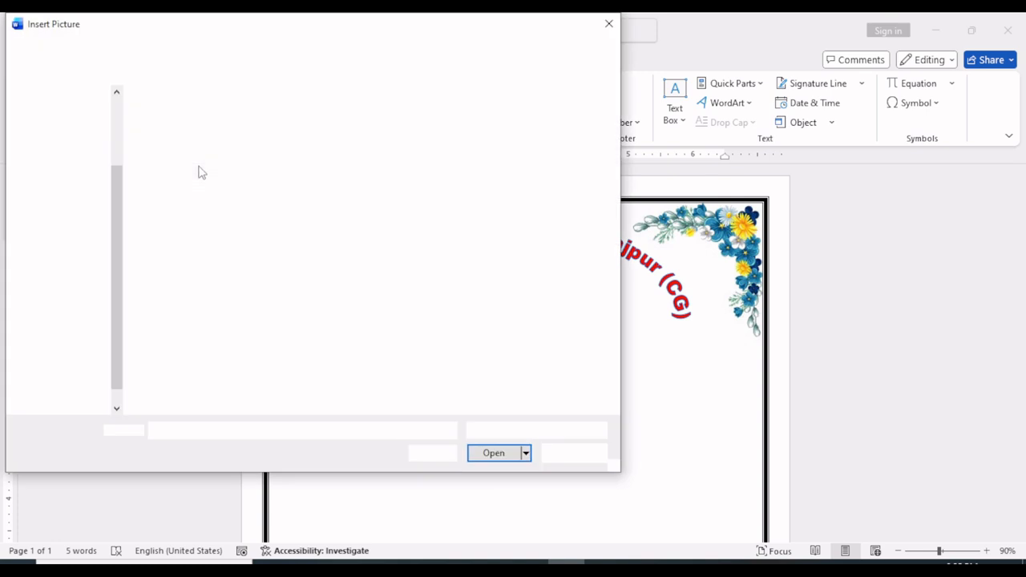
{"action": "left_click", "coordinate": [248, 161]}
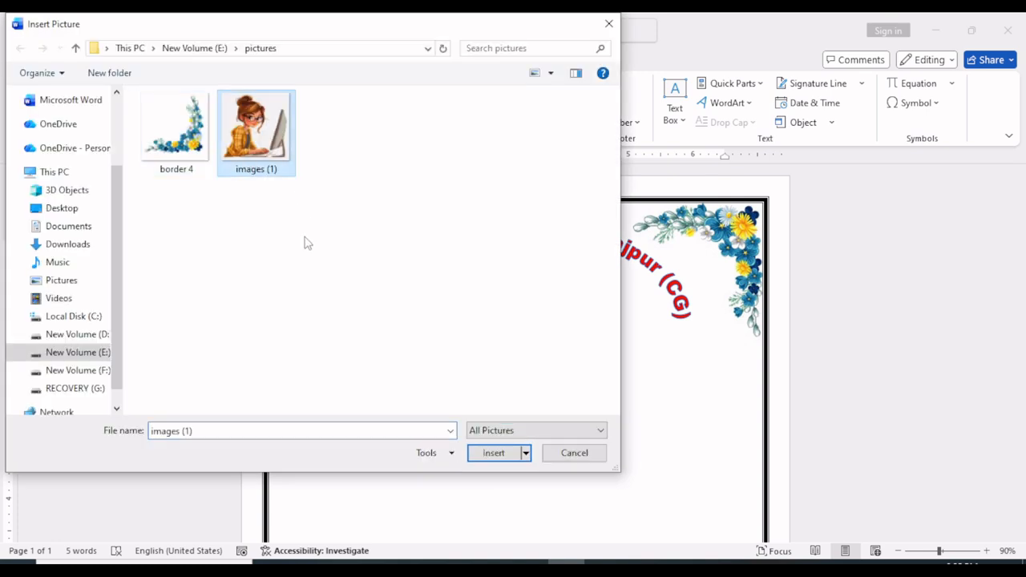
{"action": "left_click", "coordinate": [493, 454]}
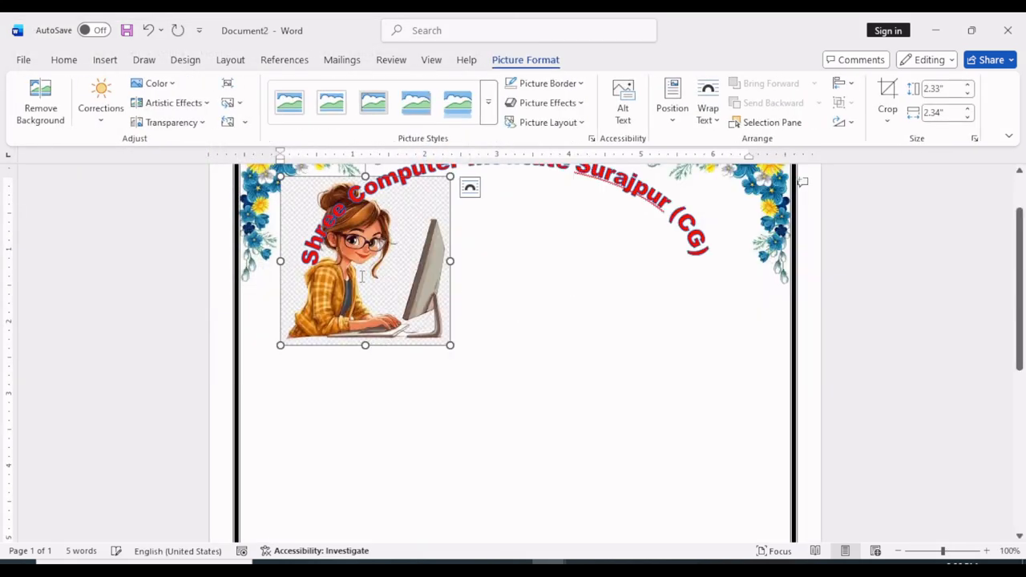
{"action": "left_click_drag", "start_coordinate": [330, 194], "coordinate": [333, 210]}
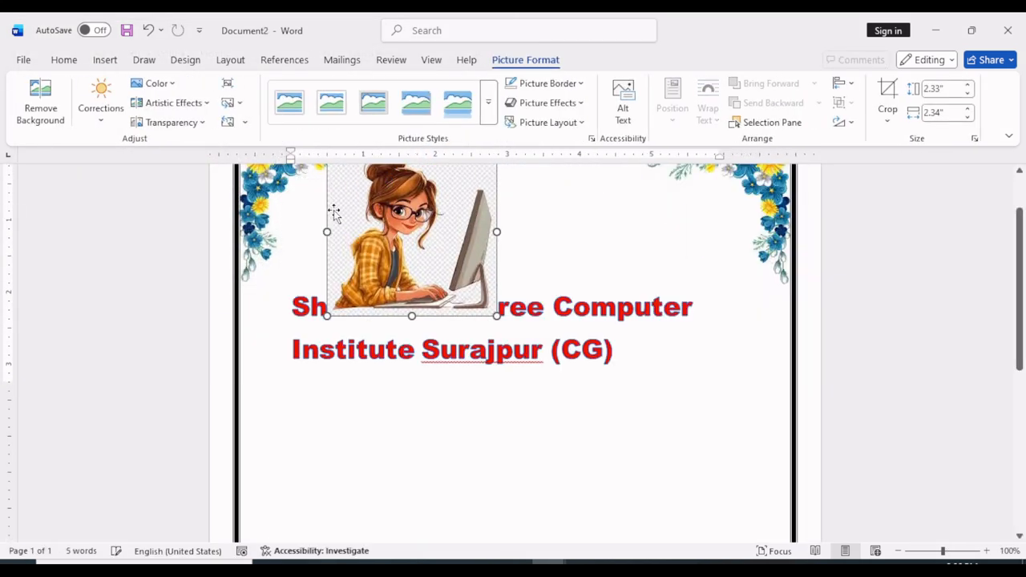
{"action": "key", "text": "ctrl+z"}
{"action": "left_click_drag", "start_coordinate": [405, 298], "coordinate": [279, 262]}
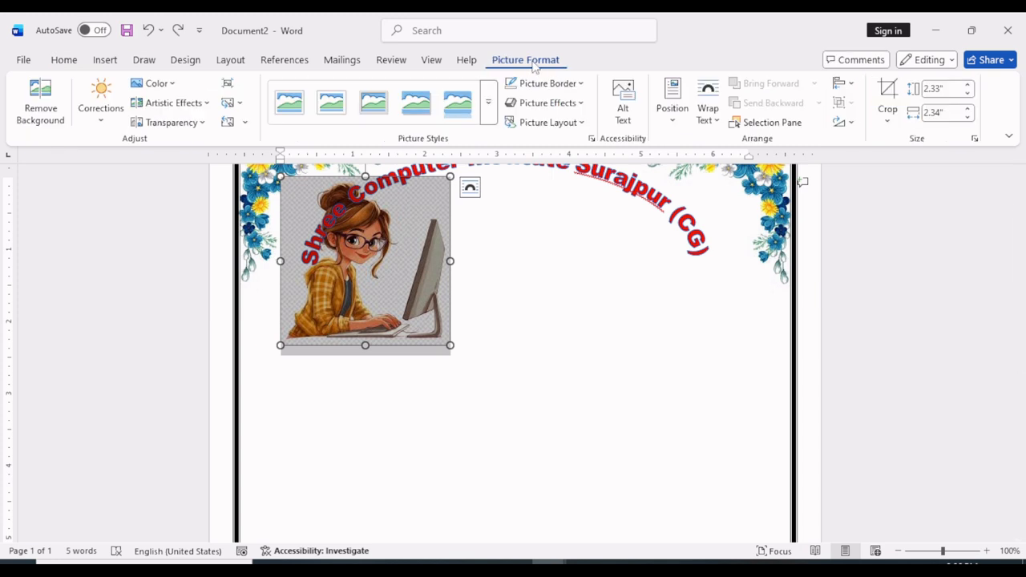
Change the girl-at-computer picture's text wrapping so it moves freely, and center it beneath the arched heading
{"action": "left_click", "coordinate": [708, 112]}
{"action": "left_click", "coordinate": [736, 218]}
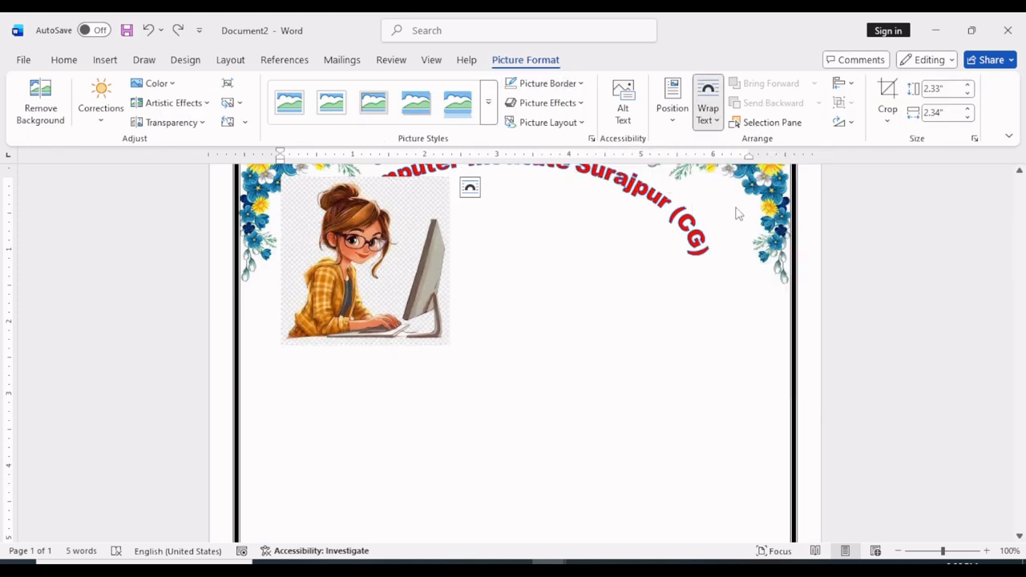
{"action": "left_click_drag", "start_coordinate": [365, 241], "coordinate": [520, 255]}
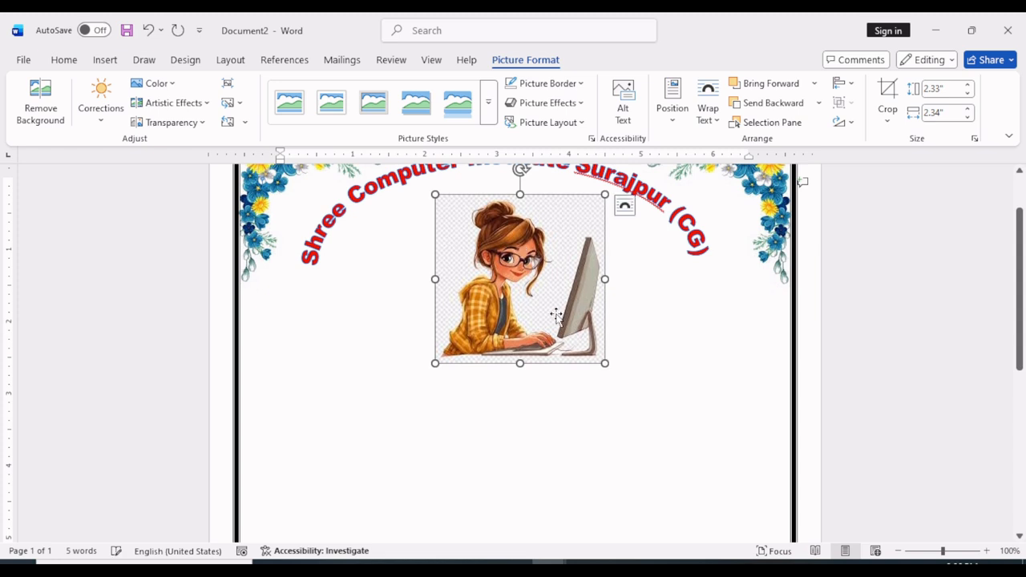
{"action": "scroll", "coordinate": [519, 337], "scroll_direction": "up", "scroll_amount": 2}
{"action": "left_click_drag", "start_coordinate": [520, 336], "coordinate": [515, 338]}
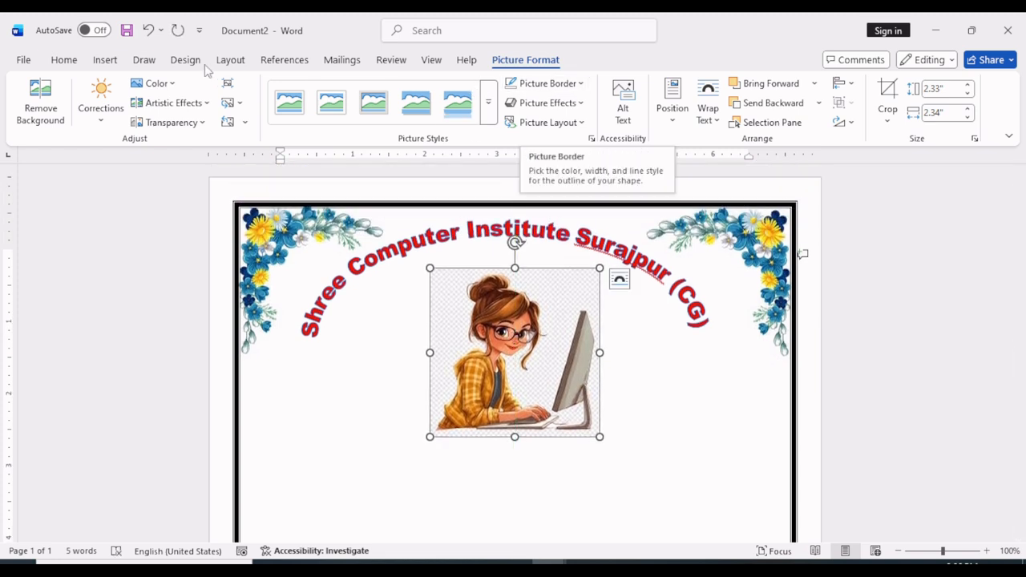
Set the background color of the girl-at-computer picture as transparent
{"action": "left_click", "coordinate": [166, 85]}
{"action": "left_click", "coordinate": [186, 459]}
{"action": "left_click", "coordinate": [459, 329]}
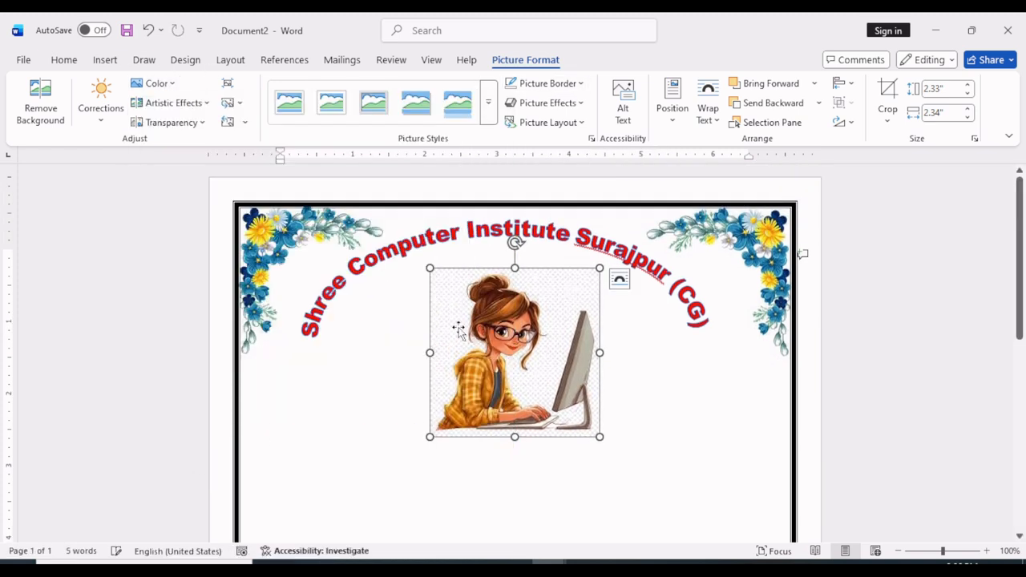
{"action": "left_click", "coordinate": [166, 84]}
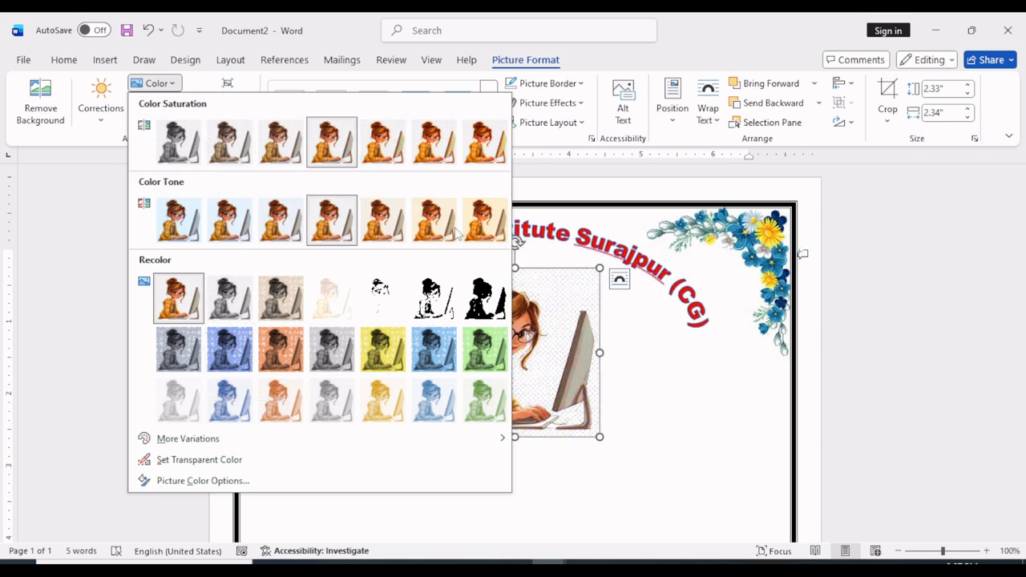
{"action": "left_click", "coordinate": [660, 387]}
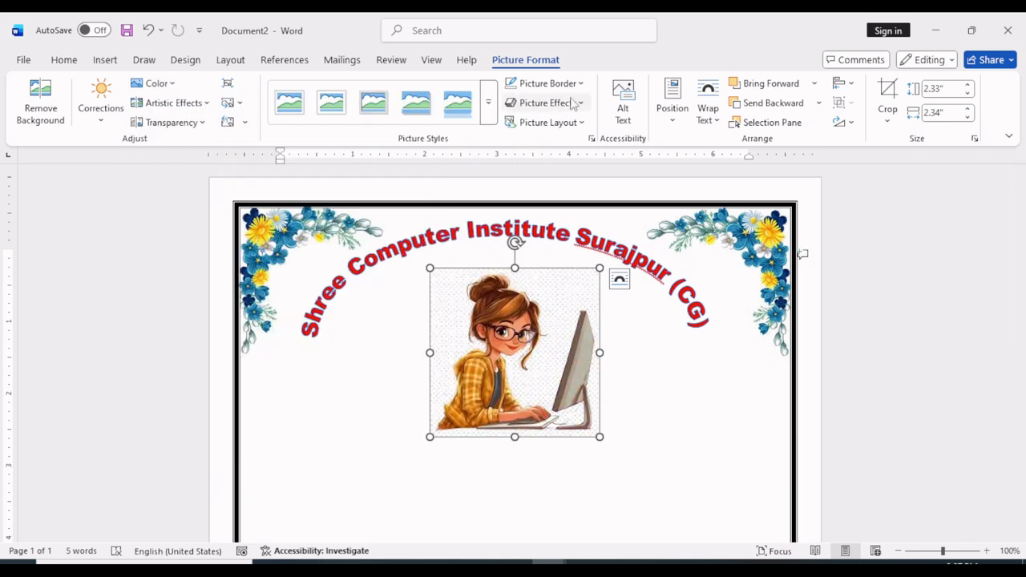
Set the girl-at-computer picture's border to no outline and deselect it
{"action": "left_click", "coordinate": [551, 83]}
{"action": "left_click", "coordinate": [561, 349]}
{"action": "left_click", "coordinate": [667, 382]}
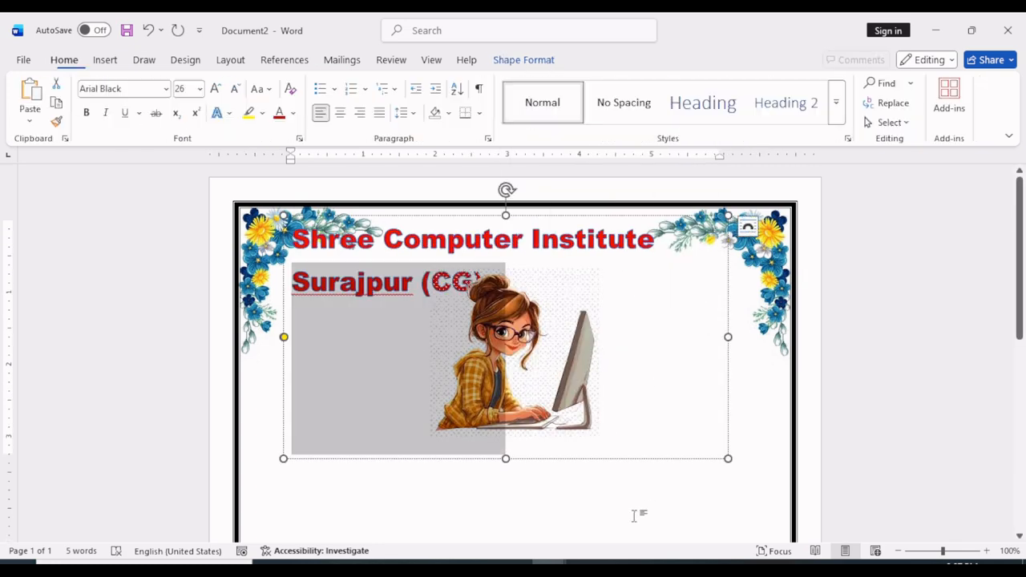
{"action": "left_click", "coordinate": [634, 514]}
Draw a text box about 6.58" high by 6.79" wide on the page below the picture
{"action": "scroll", "coordinate": [560, 469], "scroll_direction": "down", "scroll_amount": 1}
{"action": "scroll", "coordinate": [560, 469], "scroll_direction": "down", "scroll_amount": 3}
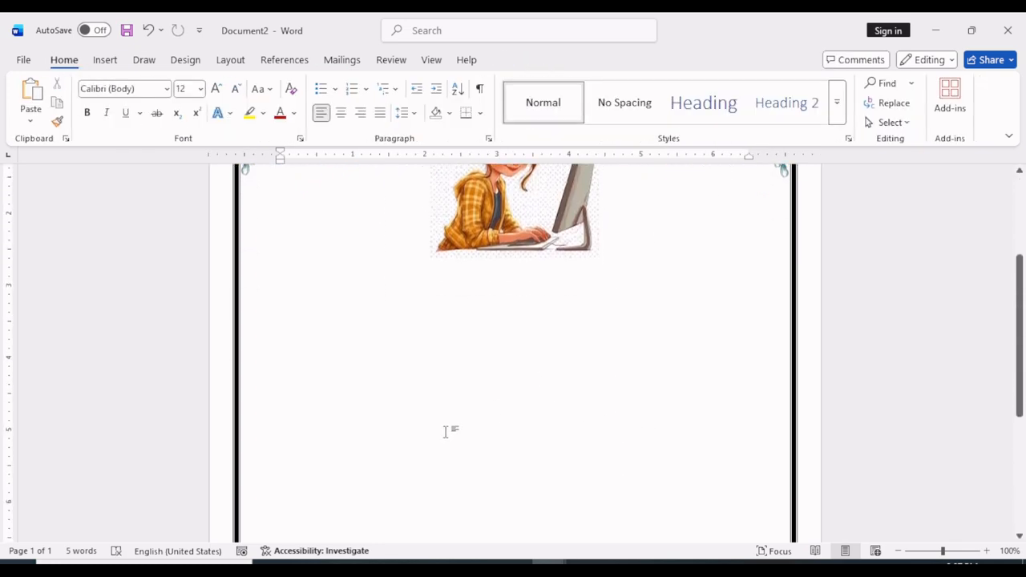
{"action": "left_click", "coordinate": [897, 551]}
{"action": "left_click", "coordinate": [897, 552]}
{"action": "left_click", "coordinate": [897, 552]}
{"action": "scroll", "coordinate": [575, 469], "scroll_direction": "up", "scroll_amount": 2}
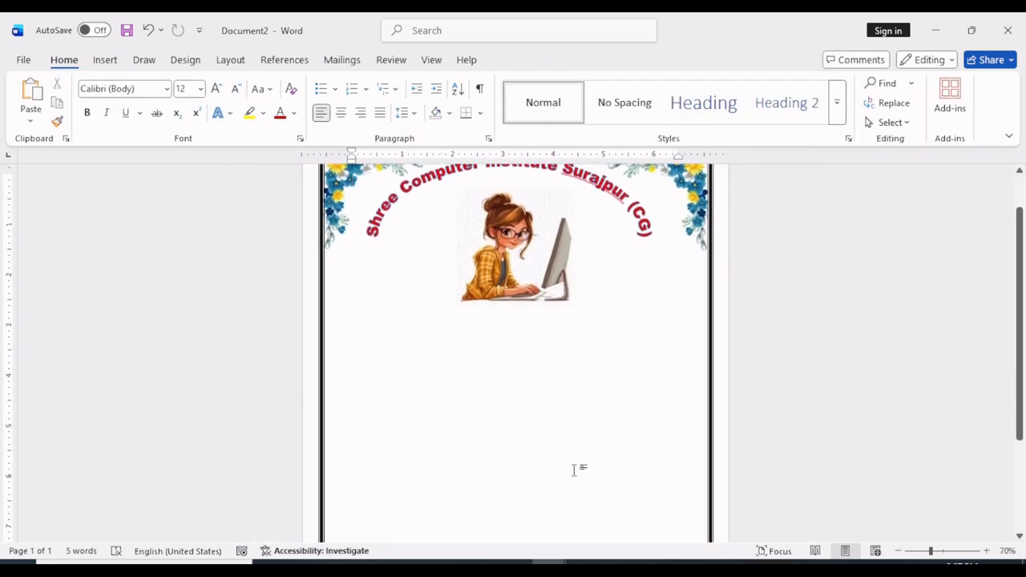
{"action": "scroll", "coordinate": [559, 468], "scroll_direction": "down", "scroll_amount": 2}
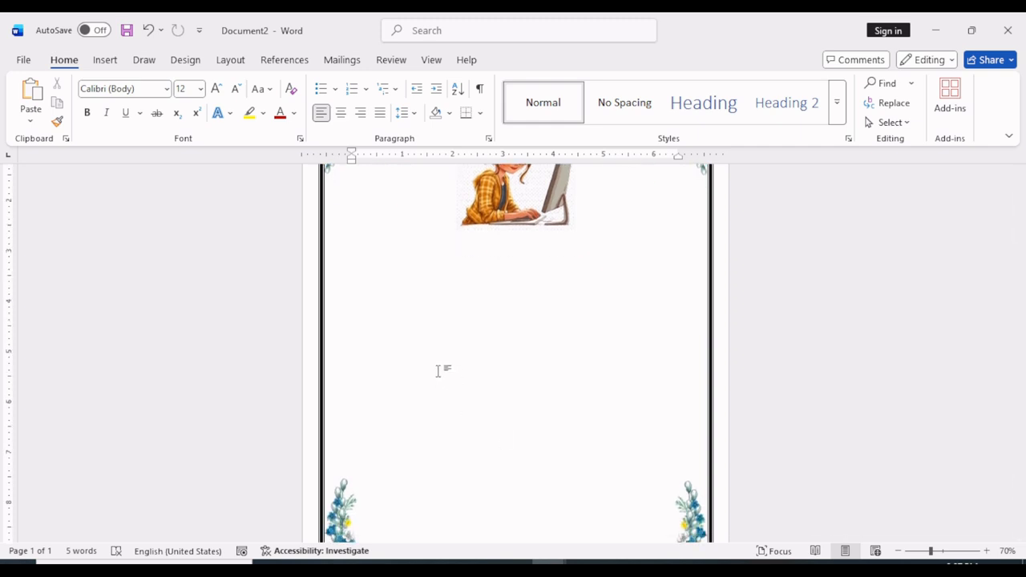
{"action": "left_click", "coordinate": [105, 60]}
{"action": "left_click", "coordinate": [231, 88]}
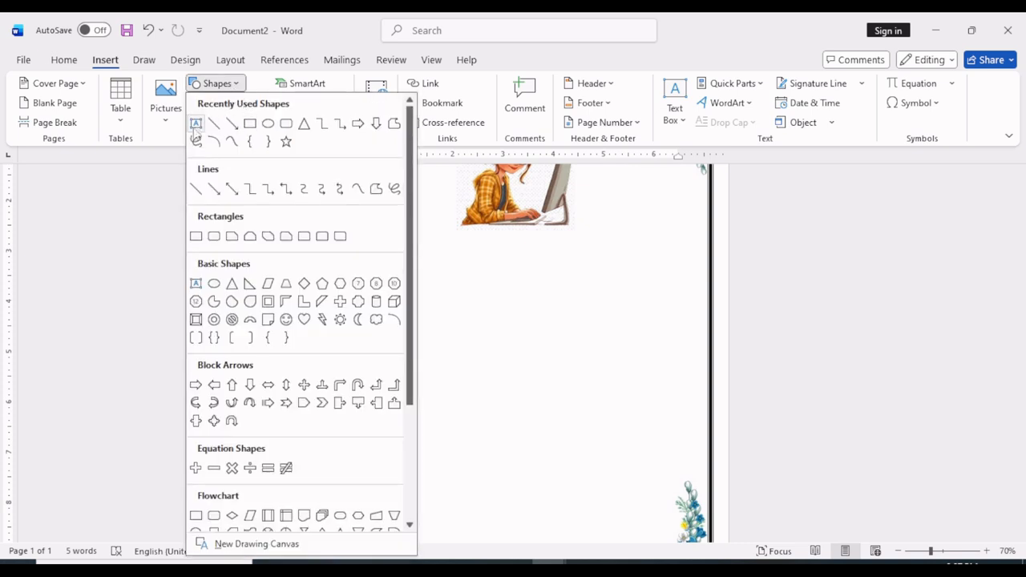
{"action": "left_click", "coordinate": [196, 126]}
{"action": "left_click_drag", "start_coordinate": [351, 242], "coordinate": [693, 554]}
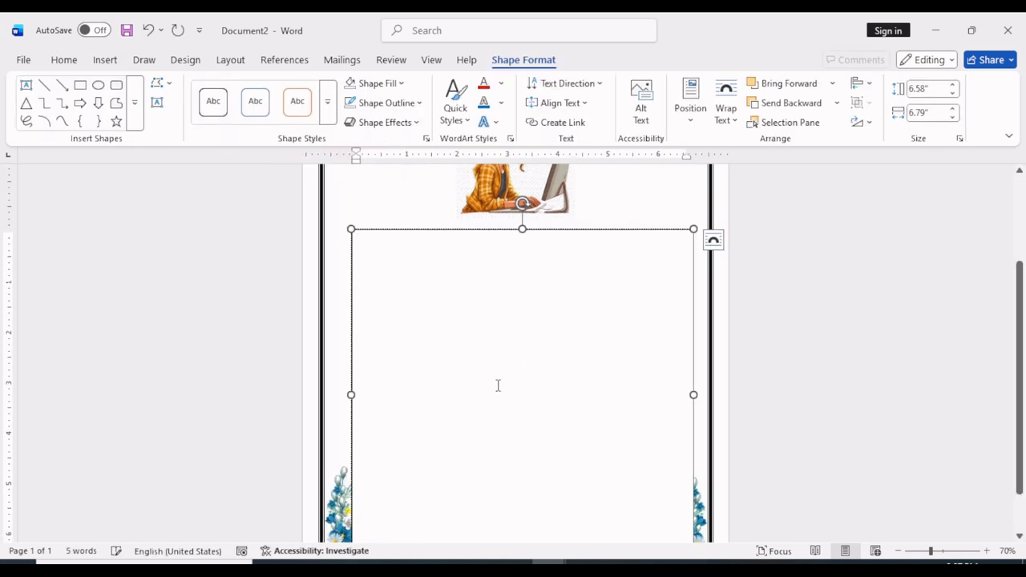
Enter the centered lines "Session – 2025-26", "Project Report of" and "“Fundamental of Computers”" in the new text box
{"action": "left_click", "coordinate": [64, 60]}
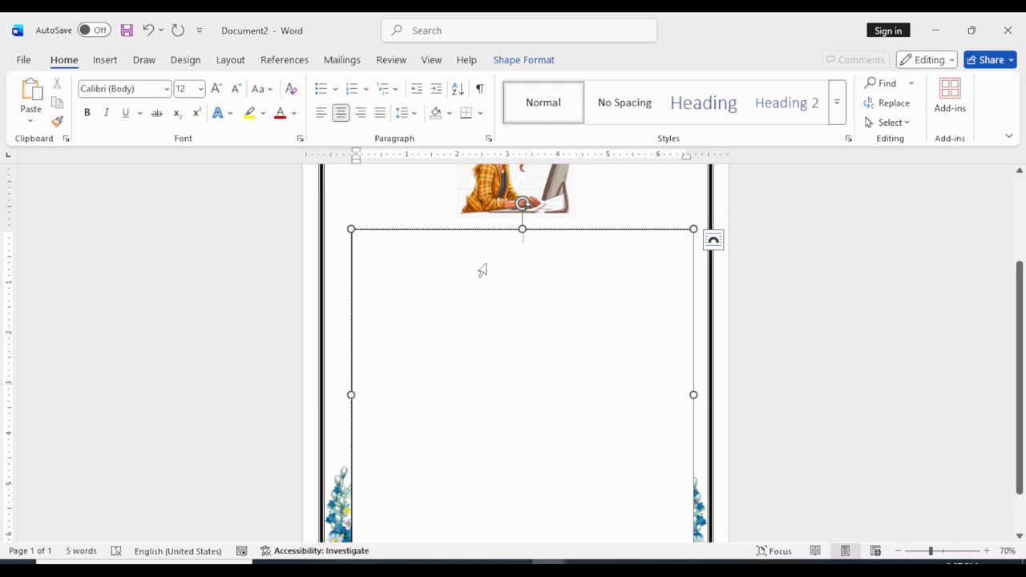
{"action": "type", "text": "Session – 2025-26"}
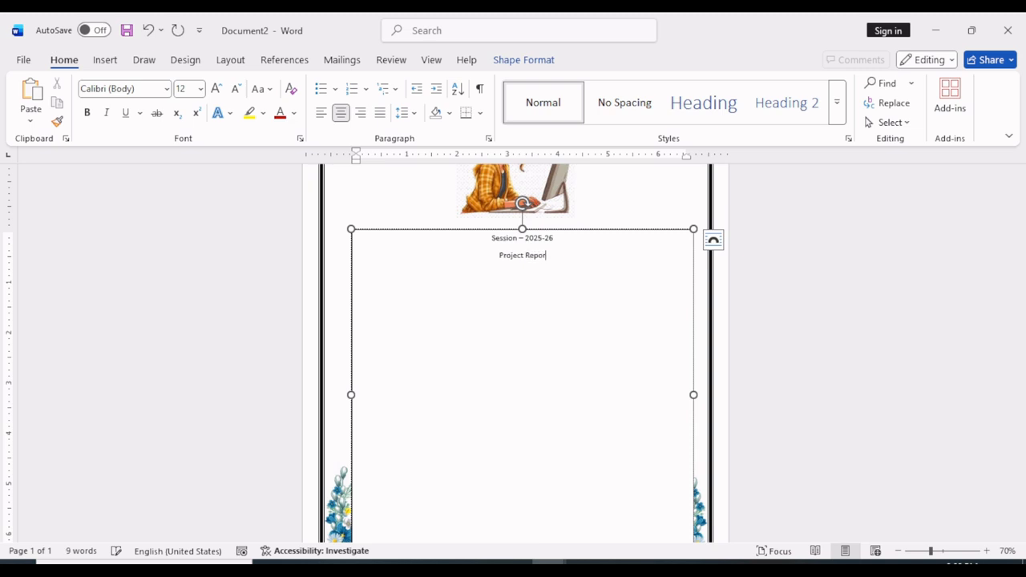
{"action": "key", "text": "Return"}
{"action": "type", "text": "amental of Compuy"}
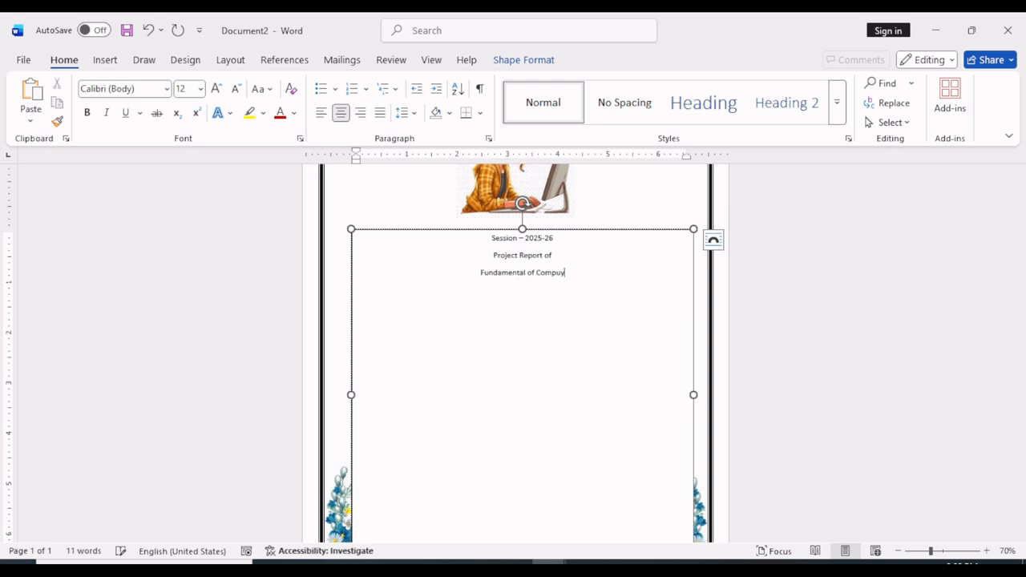
{"action": "key", "text": "BackSpace"}
{"action": "type", "text": "ters"}
{"action": "type", "text": "\""}
{"action": "key", "text": "Home"}
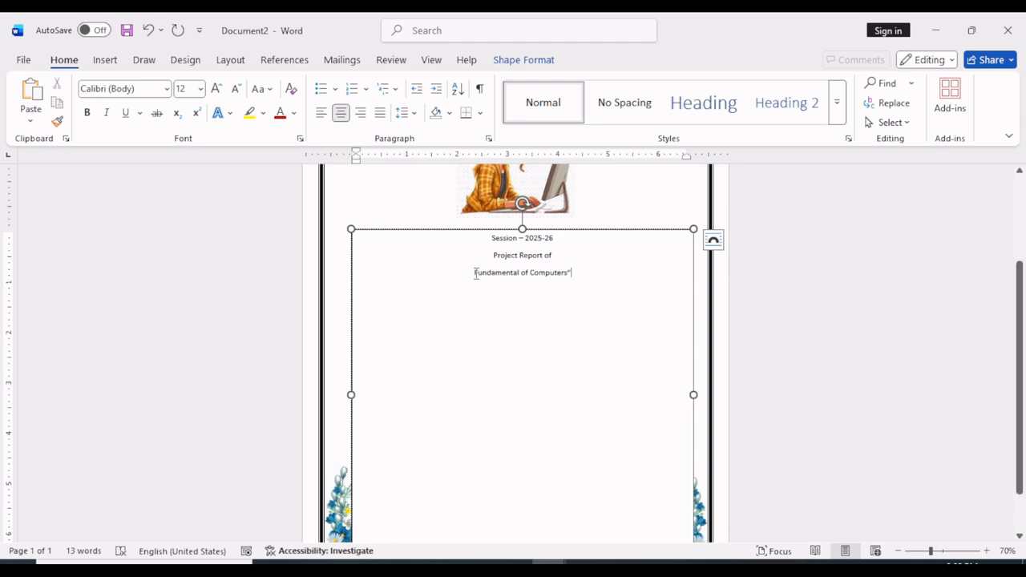
{"action": "type", "text": "\""}
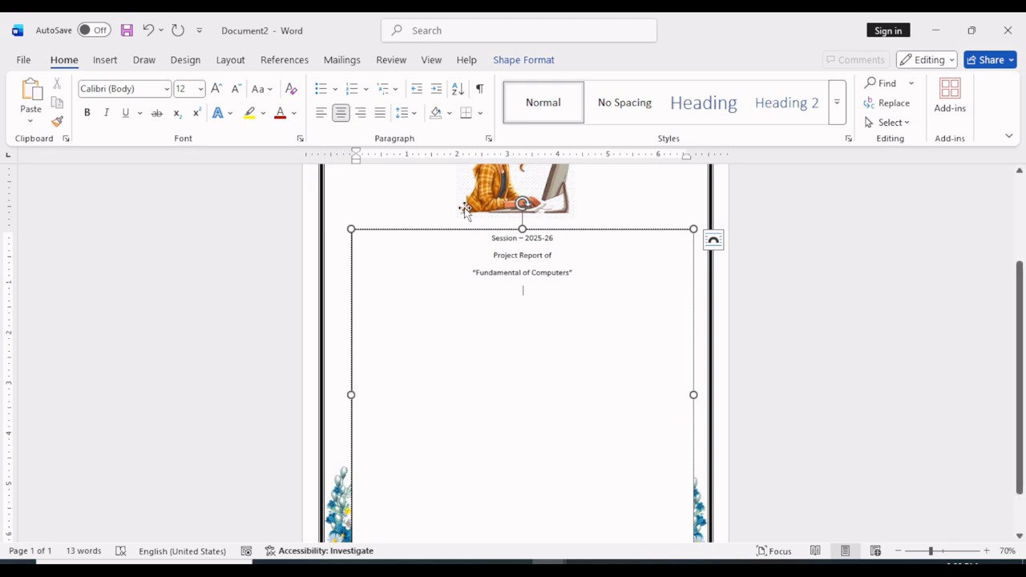
Add a left-aligned line with the label "Name:-" below the three centered lines in the text box
{"action": "key", "text": "ctrl+l"}
{"action": "type", "text": "Na"}
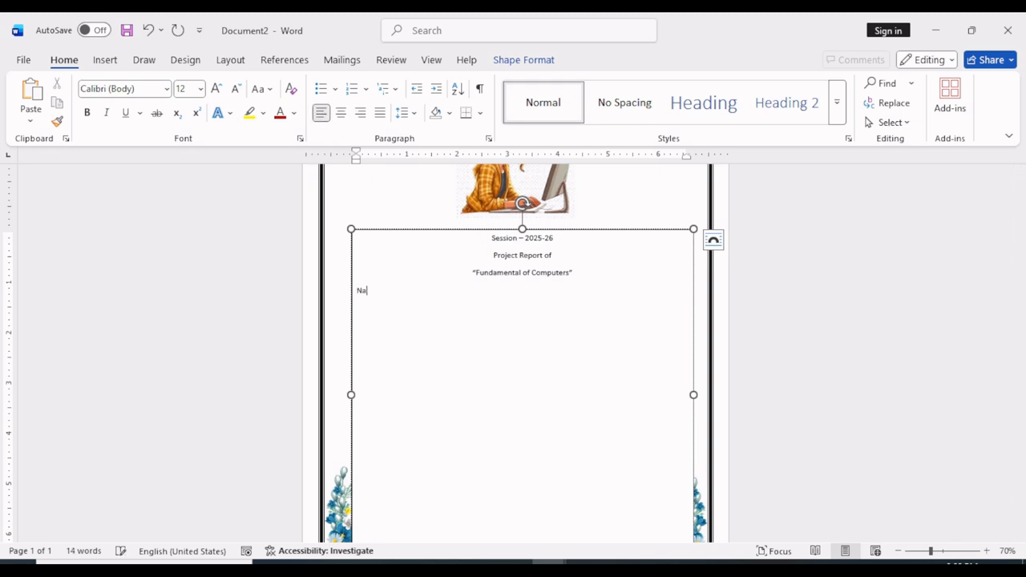
{"action": "type", "text": "me:-"}
Set a left-aligned tab stop at 5" with the dotted leader (option 2) for the "Name:-" line
{"action": "left_click", "coordinate": [488, 139]}
{"action": "left_click_drag", "start_coordinate": [703, 65], "coordinate": [527, 64]}
{"action": "left_click", "coordinate": [504, 423]}
{"action": "left_click_drag", "start_coordinate": [595, 228], "coordinate": [575, 199]}
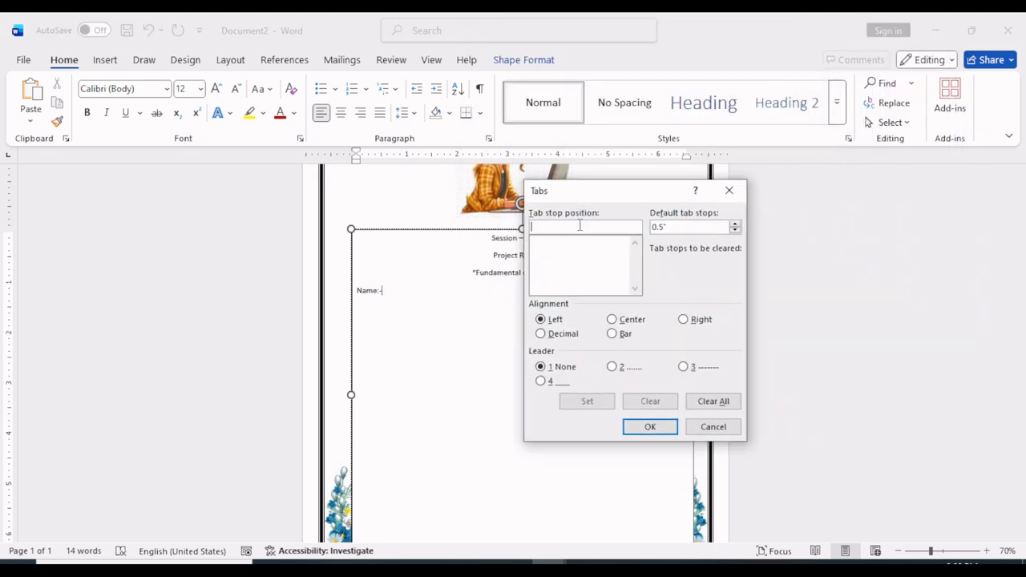
{"action": "type", "text": "5"}
{"action": "left_click", "coordinate": [612, 369]}
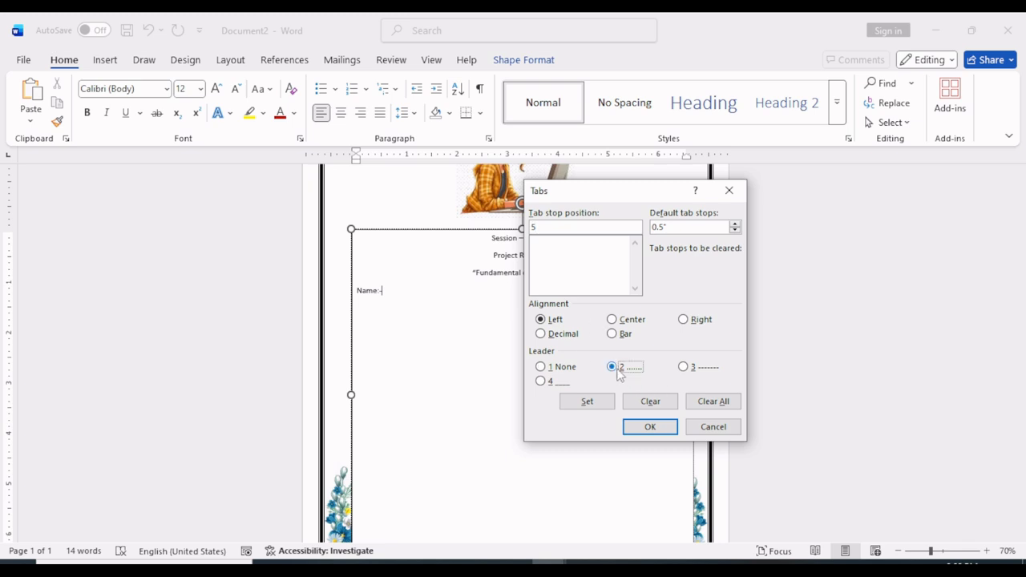
{"action": "left_click", "coordinate": [587, 405]}
{"action": "left_click", "coordinate": [651, 426]}
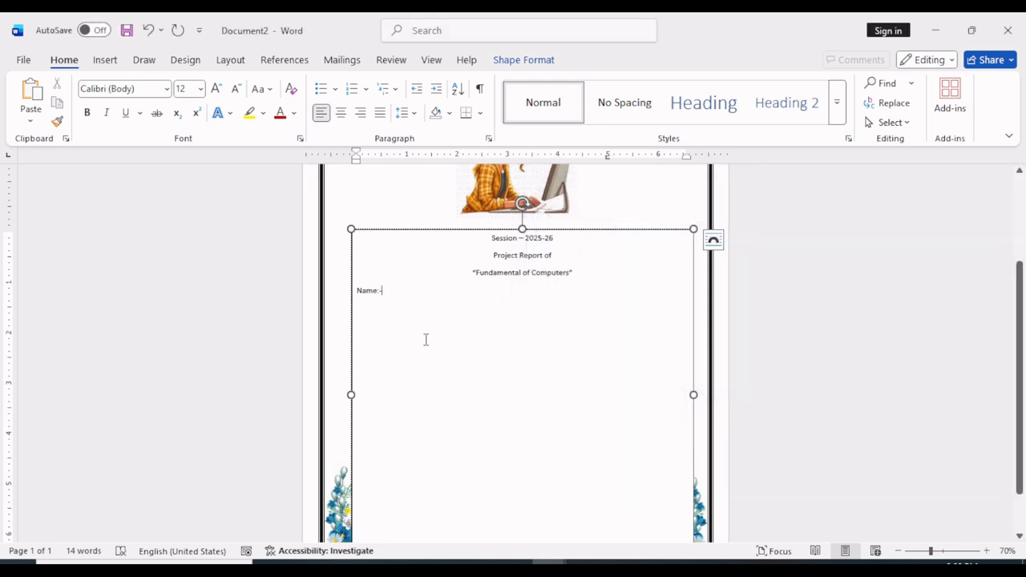
Add dotted leaders after "Name:-", "Registration No.:-" and "Address:-", each label on its own line, with an extra dotted line before "Address:-"
{"action": "key", "text": "Tab"}
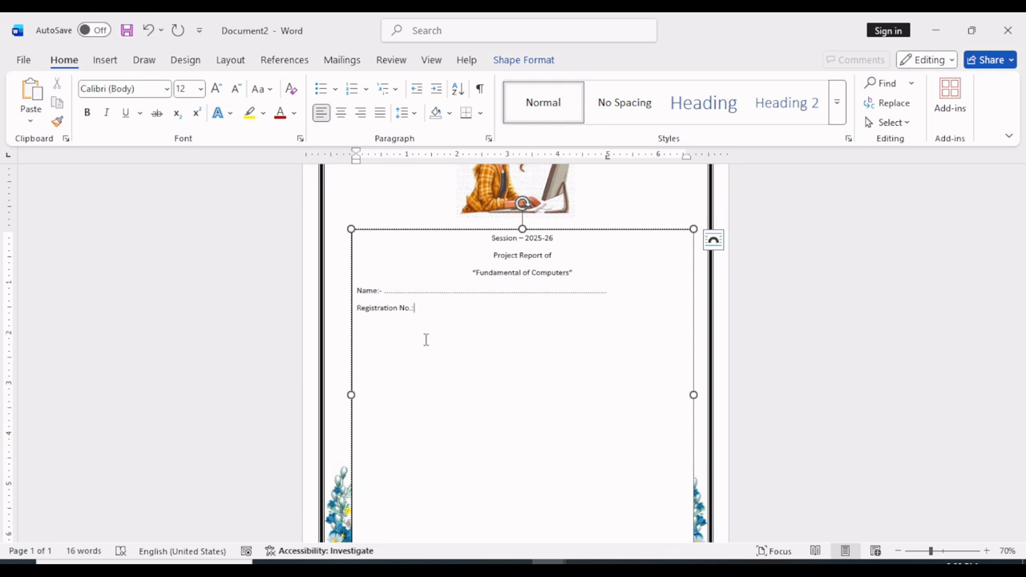
{"action": "key", "text": "Tab"}
{"action": "key", "text": "Tab"}
{"action": "key", "text": "Return"}
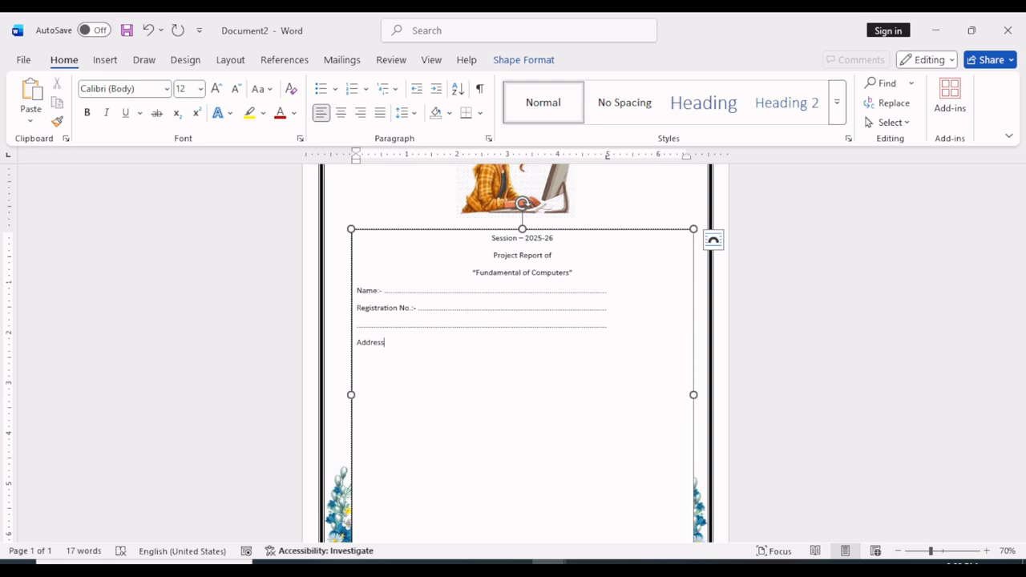
{"action": "key", "text": "Tab"}
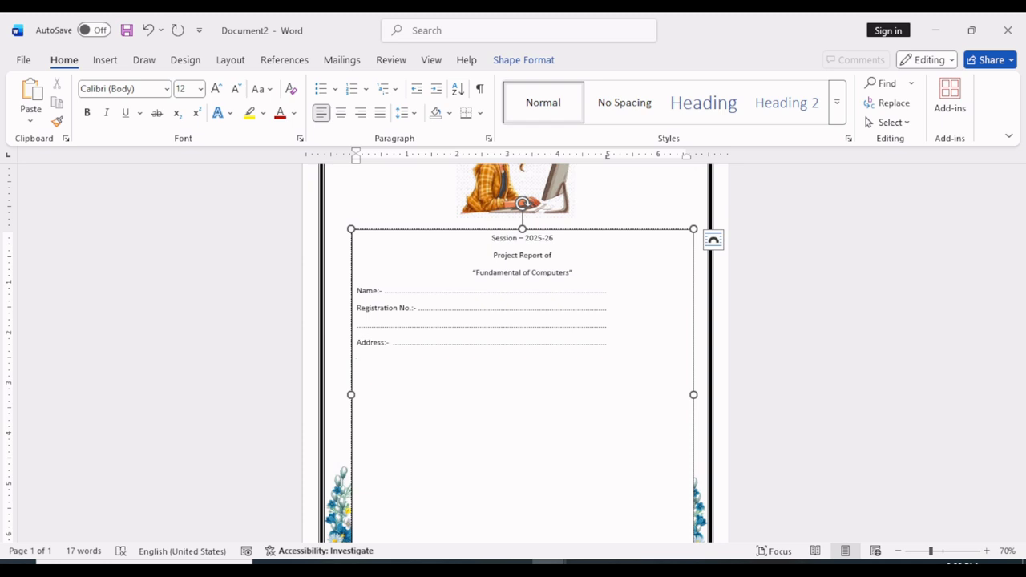
{"action": "key", "text": "BackSpace"}
Format the "Session – 2025-26" line in bold Britannic Bold at 36 pt
{"action": "scroll", "coordinate": [410, 376], "scroll_direction": "down", "scroll_amount": 1}
{"action": "left_click_drag", "start_coordinate": [491, 214], "coordinate": [570, 213]}
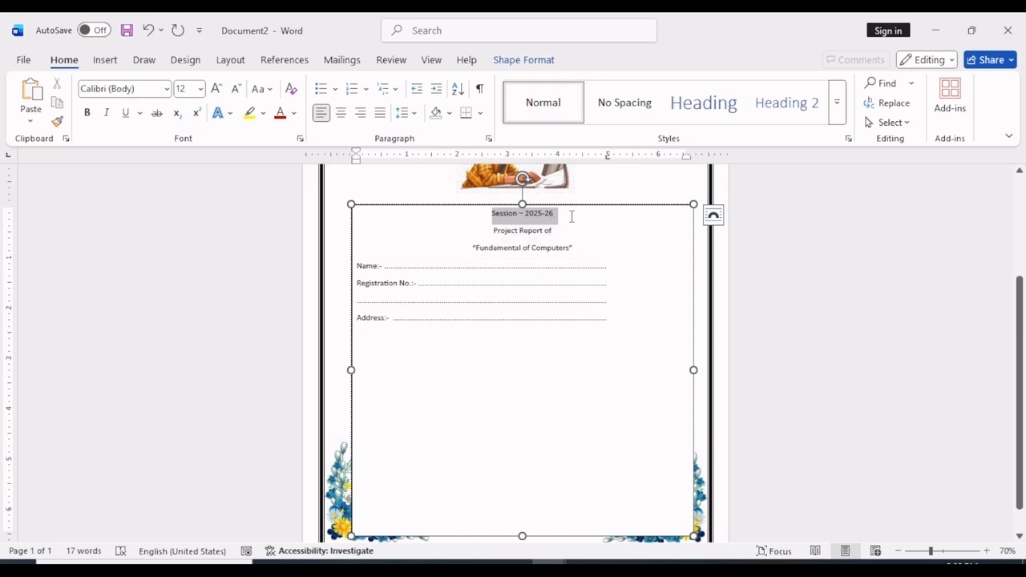
{"action": "left_click", "coordinate": [215, 89]}
{"action": "left_click", "coordinate": [215, 89]}
{"action": "left_click", "coordinate": [215, 89]}
{"action": "left_click", "coordinate": [215, 89]}
{"action": "left_click", "coordinate": [214, 89]}
{"action": "left_click", "coordinate": [215, 89]}
{"action": "left_click", "coordinate": [87, 113]}
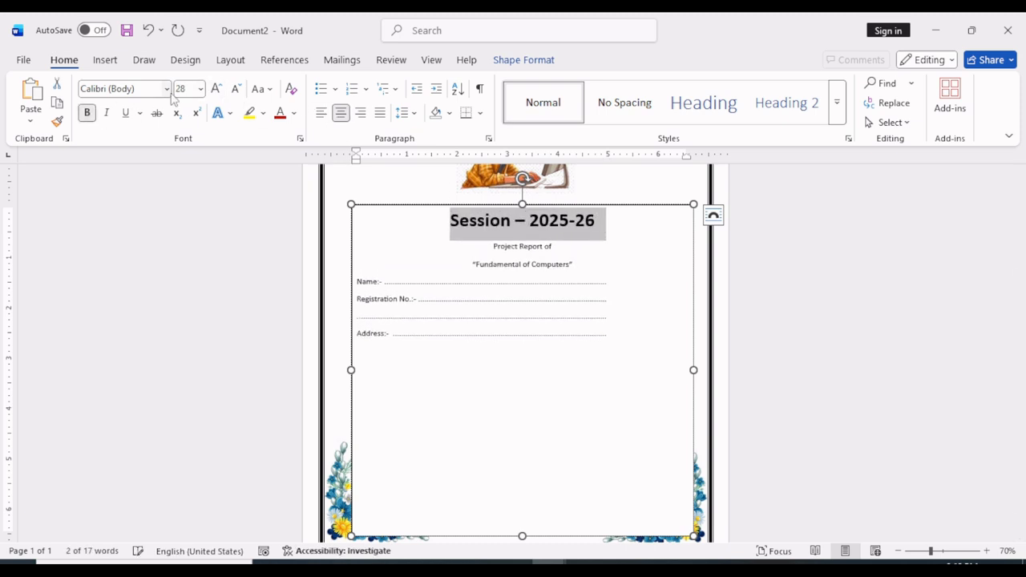
{"action": "left_click", "coordinate": [166, 89]}
{"action": "left_click", "coordinate": [145, 199]}
{"action": "left_click", "coordinate": [215, 89]}
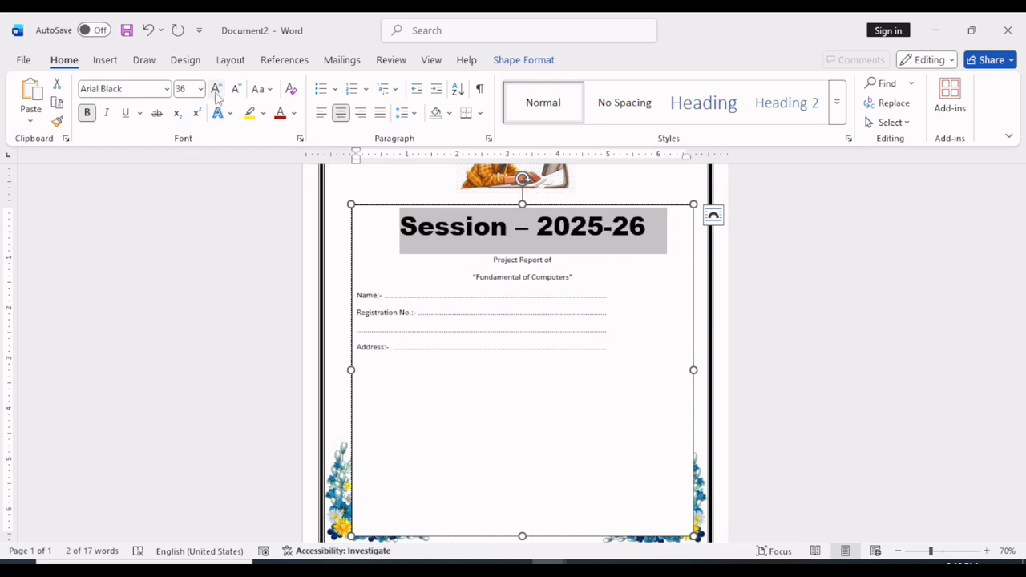
{"action": "left_click", "coordinate": [165, 89]}
{"action": "left_click", "coordinate": [137, 260]}
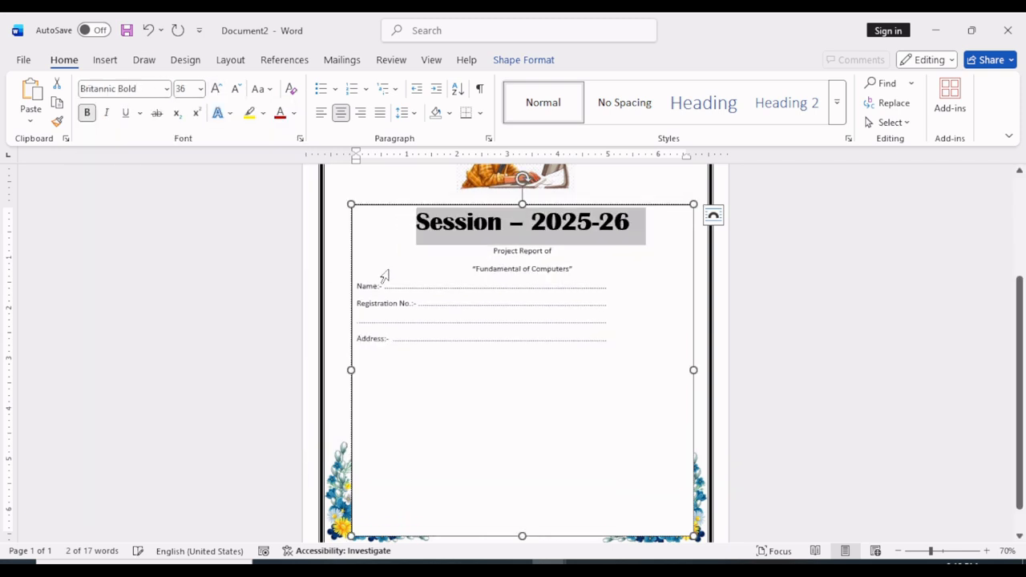
Enlarge the "Project Report of" and "“Fundamental of Computers”" lines to 24 pt
{"action": "left_click", "coordinate": [469, 271]}
{"action": "left_click_drag", "start_coordinate": [483, 253], "coordinate": [484, 250]}
{"action": "left_click", "coordinate": [216, 89]}
{"action": "left_click", "coordinate": [216, 89]}
Format the "Project Report of" line in bold Cambria at 26 pt
{"action": "left_click", "coordinate": [216, 89]}
{"action": "left_click", "coordinate": [216, 89]}
{"action": "left_click", "coordinate": [215, 89]}
{"action": "left_click", "coordinate": [216, 89]}
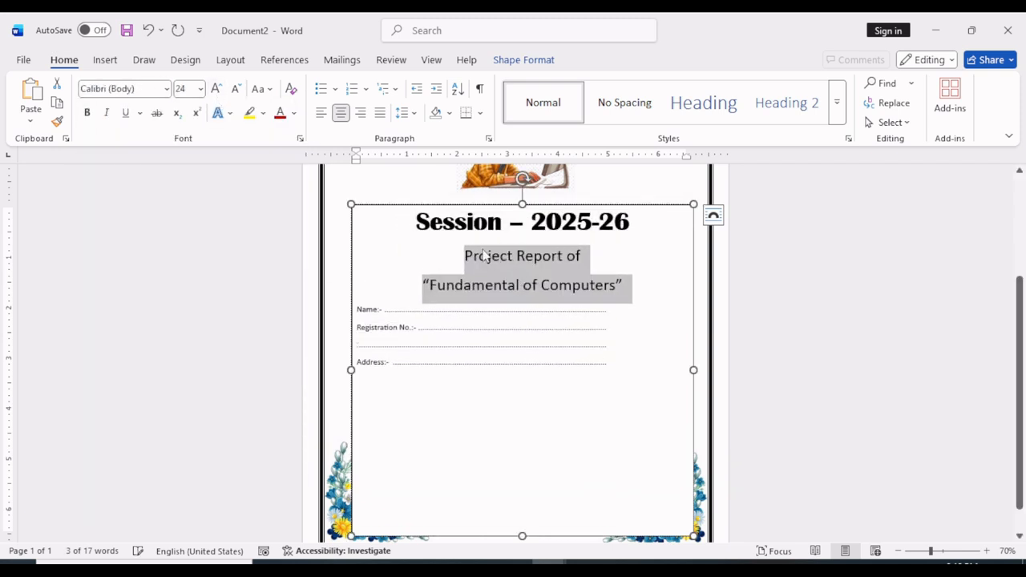
{"action": "left_click", "coordinate": [460, 257]}
{"action": "left_click", "coordinate": [216, 89]}
{"action": "left_click", "coordinate": [427, 282]}
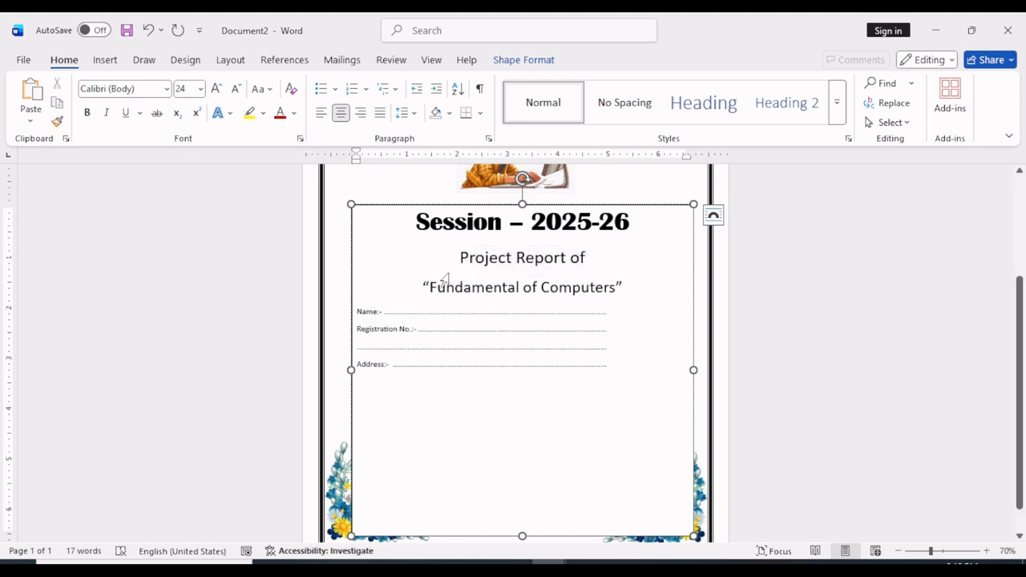
{"action": "left_click_drag", "start_coordinate": [459, 259], "coordinate": [600, 264]}
{"action": "left_click", "coordinate": [166, 89]}
{"action": "left_click", "coordinate": [128, 263]}
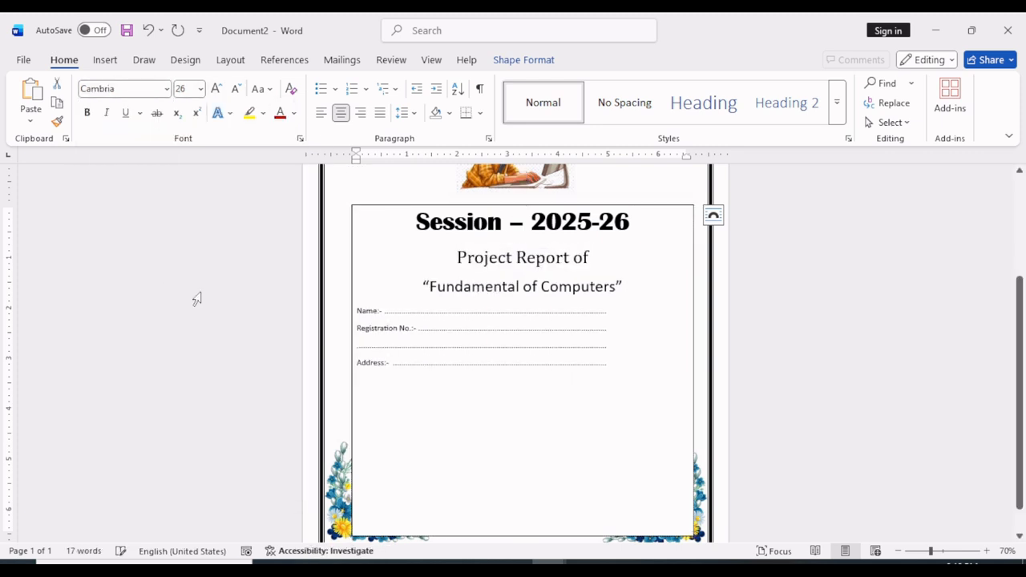
{"action": "left_click", "coordinate": [86, 112]}
Format the "“Fundamental of Computers”" title in Elephant at 36 pt
{"action": "left_click_drag", "start_coordinate": [423, 287], "coordinate": [634, 295]}
{"action": "left_click", "coordinate": [166, 89]}
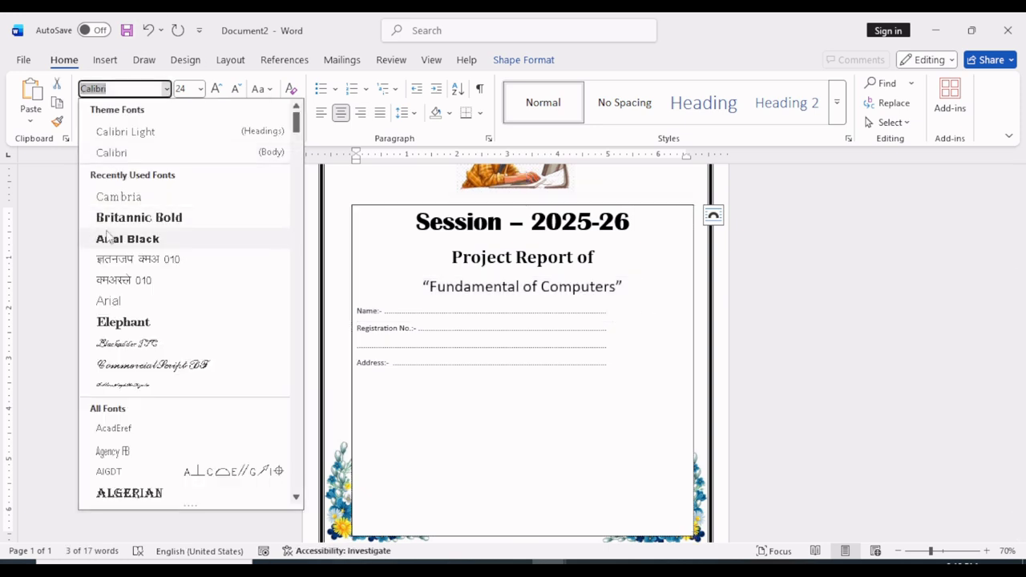
{"action": "left_click", "coordinate": [128, 323]}
{"action": "left_click", "coordinate": [215, 88]}
{"action": "left_click", "coordinate": [216, 88]}
{"action": "left_click", "coordinate": [216, 88]}
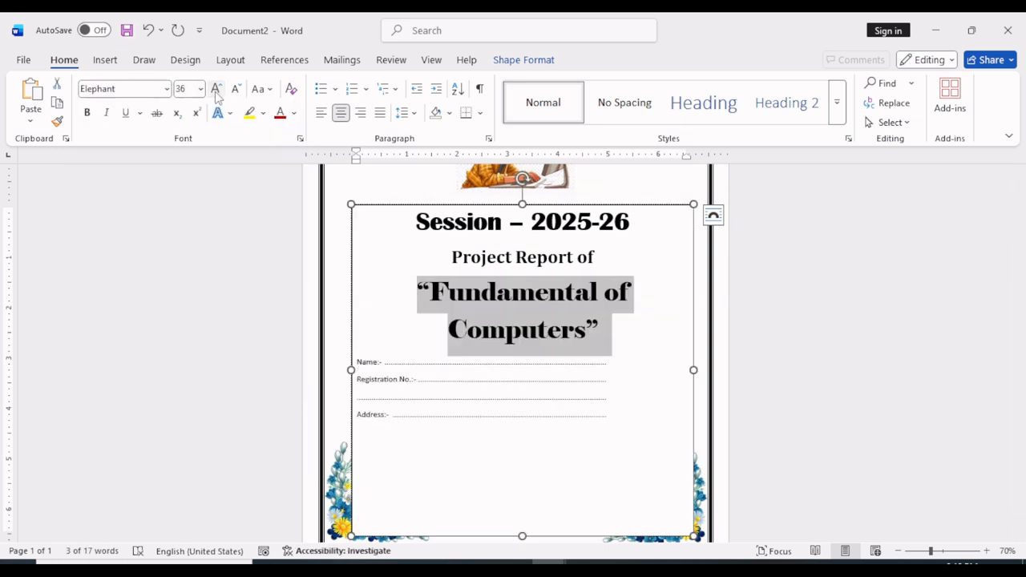
Give the "“Fundamental of Computers”" title a dark red text fill and a dark blue text outline
{"action": "left_click", "coordinate": [523, 59]}
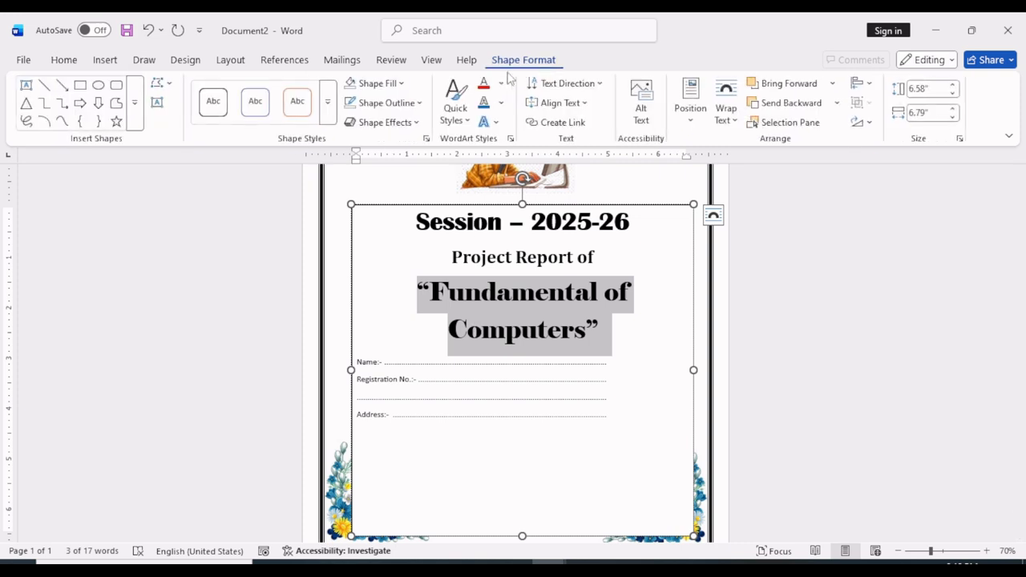
{"action": "left_click", "coordinate": [501, 83]}
{"action": "left_click", "coordinate": [486, 334]}
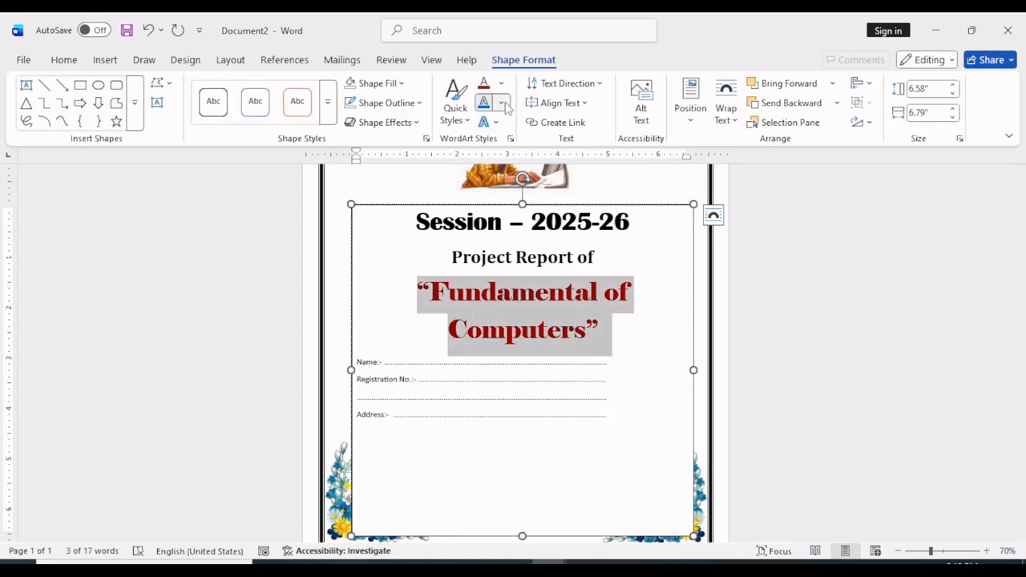
{"action": "left_click", "coordinate": [501, 102]}
{"action": "left_click", "coordinate": [653, 357]}
Format the lines from "Name:-" to "Address:-" in Cambria at 22 pt
{"action": "scroll", "coordinate": [589, 364], "scroll_direction": "down", "scroll_amount": 1}
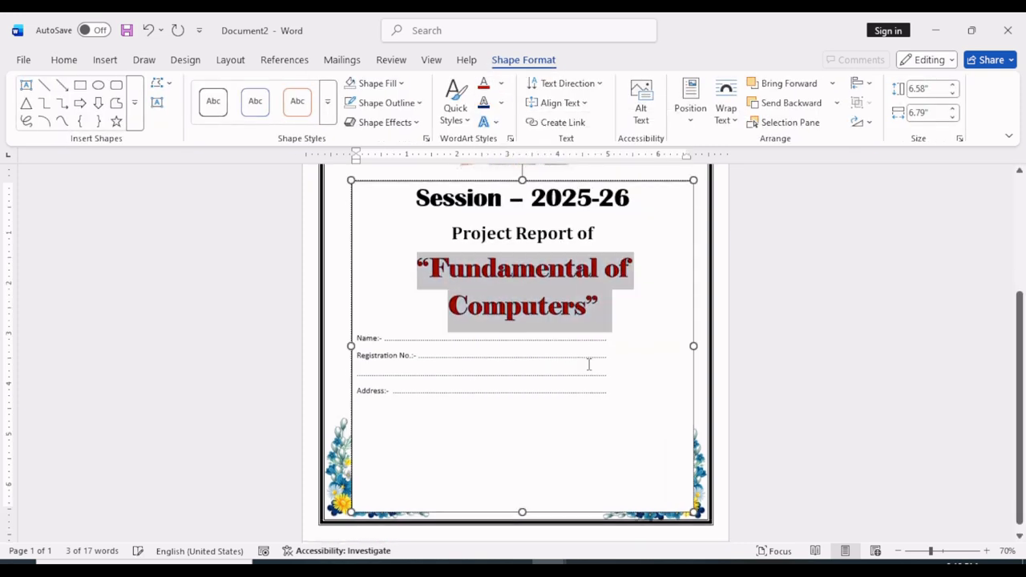
{"action": "left_click_drag", "start_coordinate": [358, 339], "coordinate": [433, 393]}
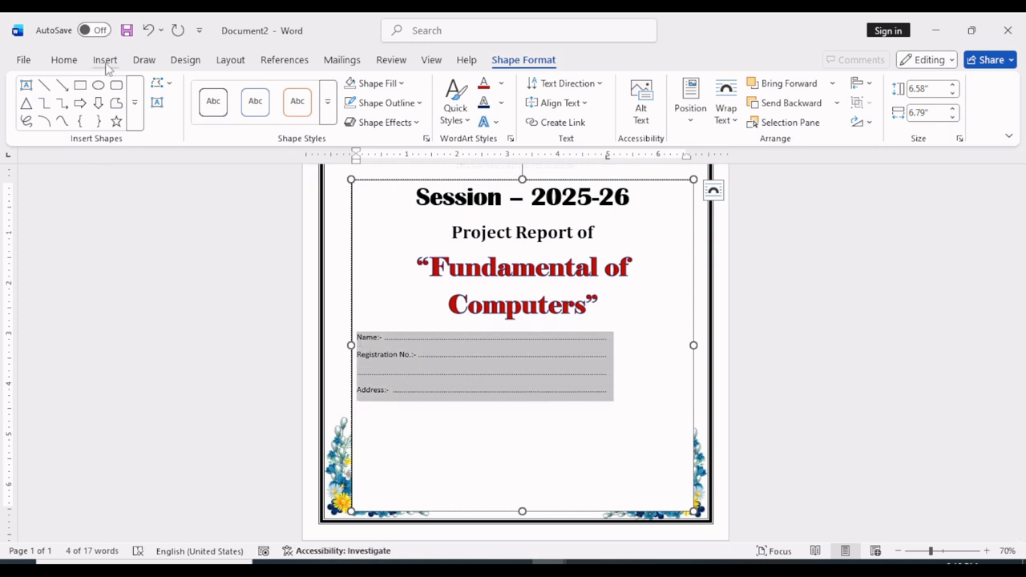
{"action": "left_click", "coordinate": [64, 59]}
{"action": "left_click", "coordinate": [166, 91]}
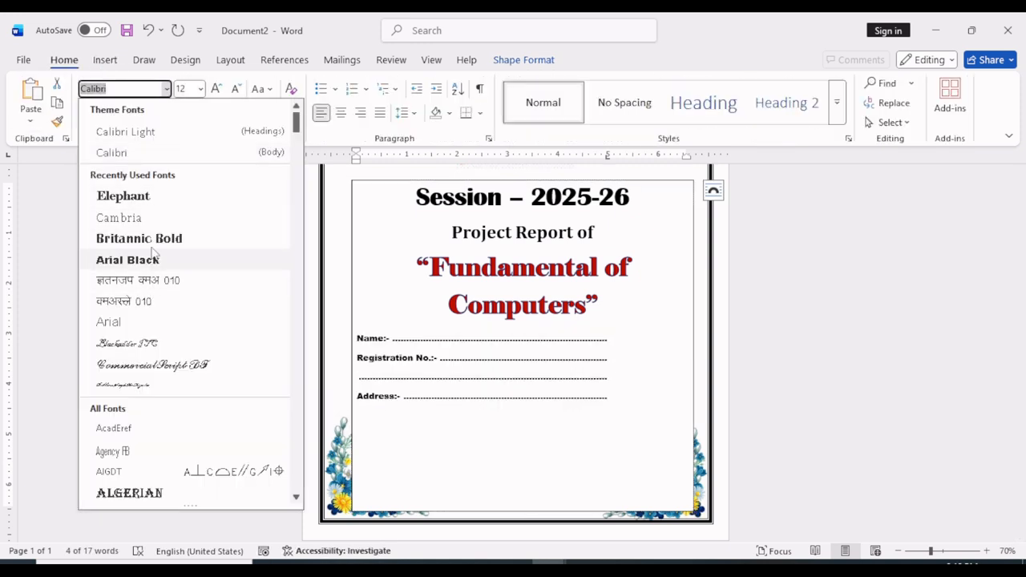
{"action": "left_click", "coordinate": [152, 217]}
{"action": "left_click", "coordinate": [218, 90]}
{"action": "left_click", "coordinate": [218, 90]}
{"action": "left_click", "coordinate": [218, 90]}
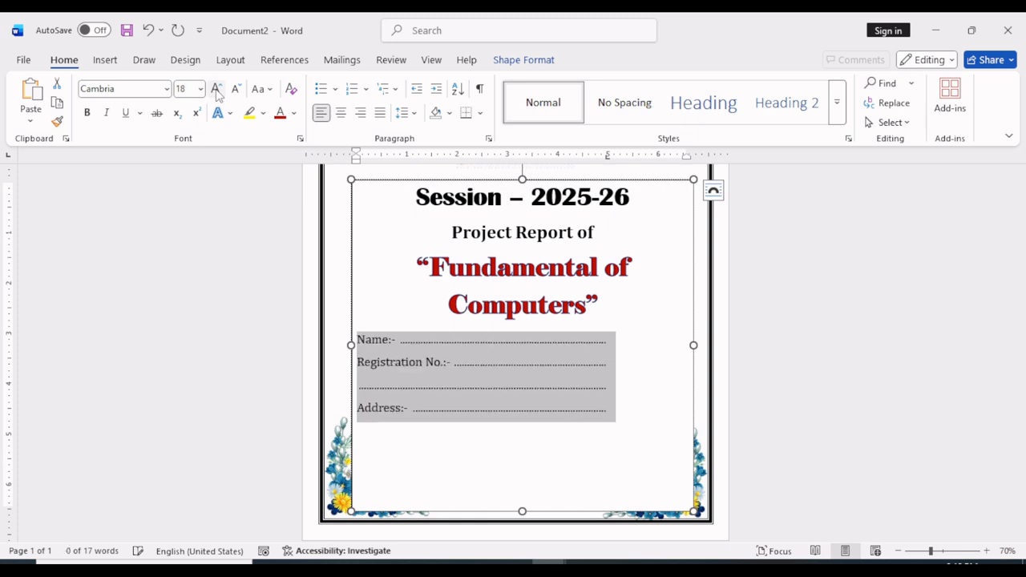
{"action": "left_click", "coordinate": [218, 90]}
{"action": "left_click", "coordinate": [218, 90]}
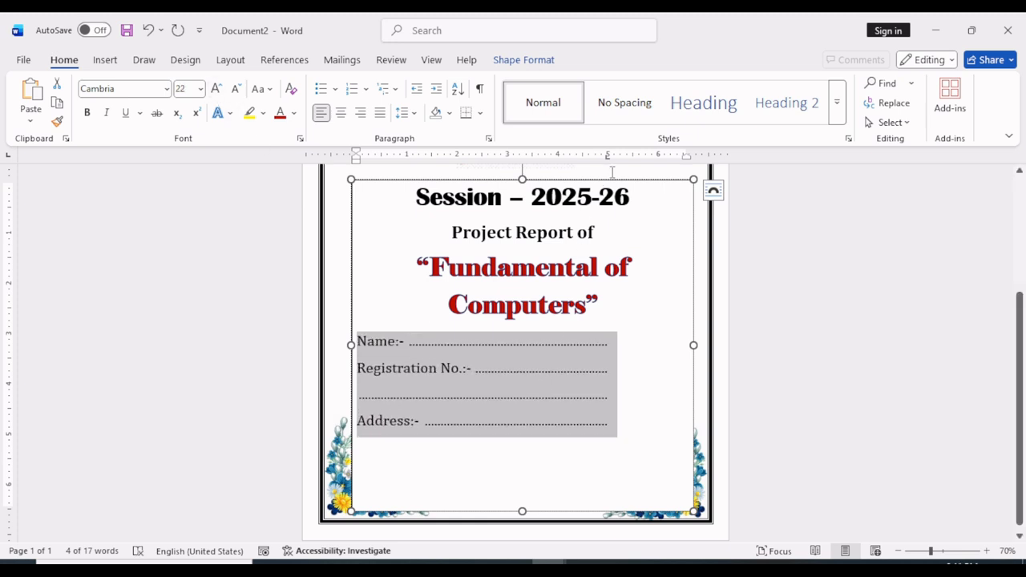
Make the lines from "Name:-" to "Address:-" bold and add a new line below the address line
{"action": "left_click", "coordinate": [577, 485]}
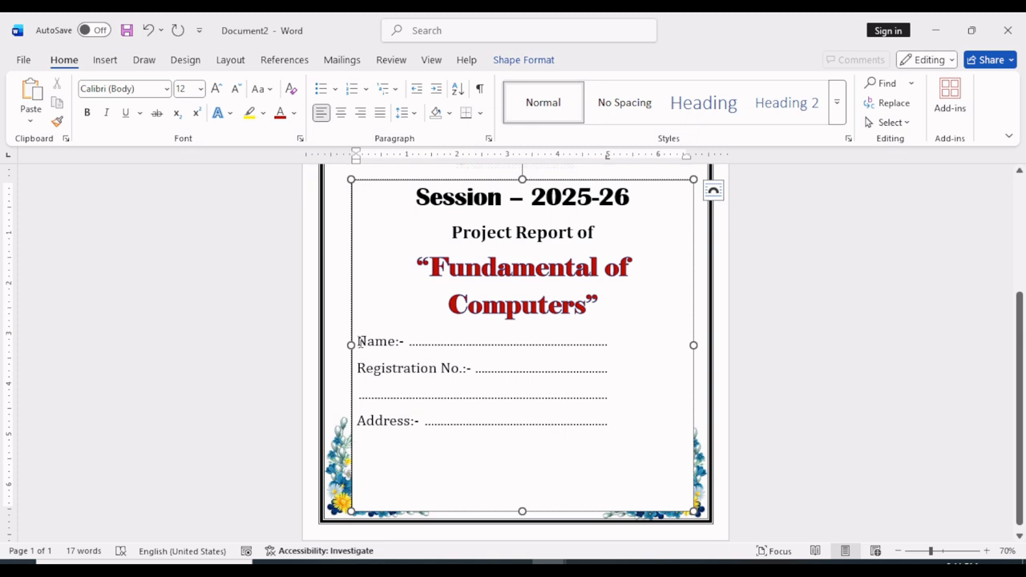
{"action": "left_click_drag", "start_coordinate": [358, 342], "coordinate": [567, 417]}
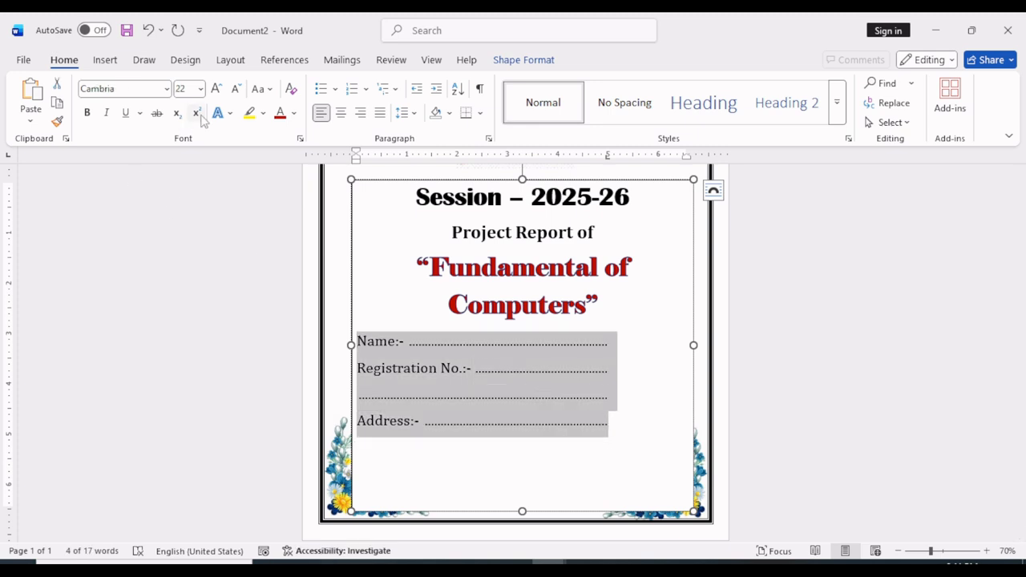
{"action": "left_click", "coordinate": [85, 113]}
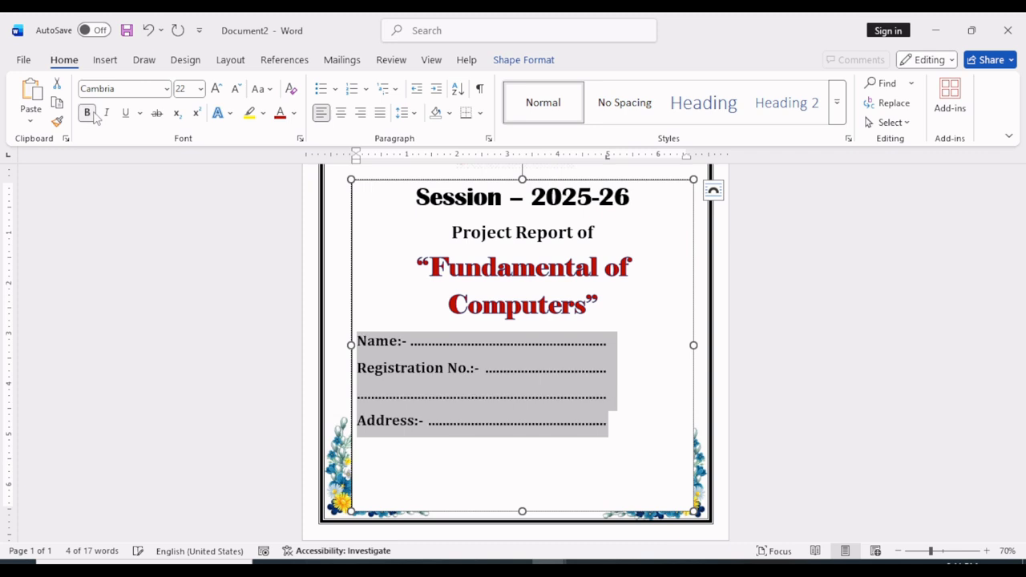
{"action": "left_click", "coordinate": [582, 425]}
{"action": "key", "text": "Return"}
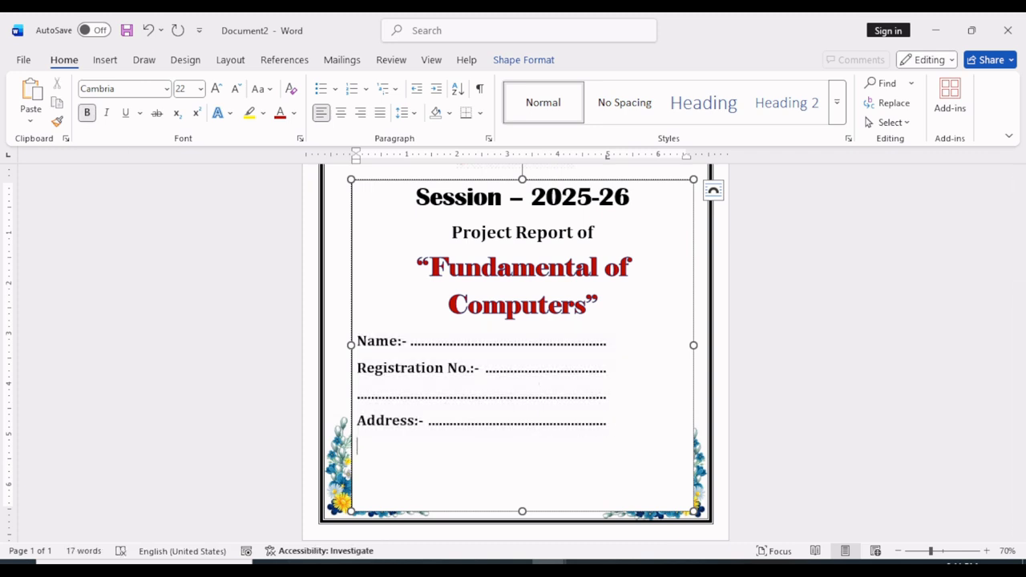
{"action": "key", "text": "Return"}
Remove the bold formatting from the lines "Name:-" to "Address:-" and return to the empty line below them
{"action": "left_click_drag", "start_coordinate": [358, 340], "coordinate": [613, 423]}
{"action": "left_click", "coordinate": [86, 113]}
{"action": "left_click", "coordinate": [375, 453]}
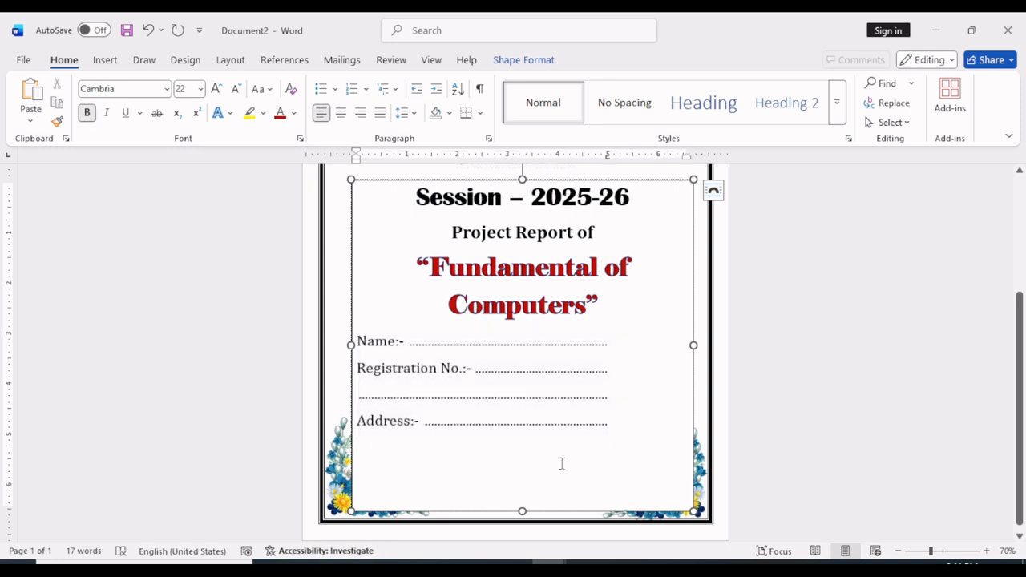
Enter "Date" and "Signature" in bold at opposite ends of one line below the address, without a dotted leader
{"action": "key", "text": "Return"}
{"action": "type", "text": "Date ..........................................................................."}
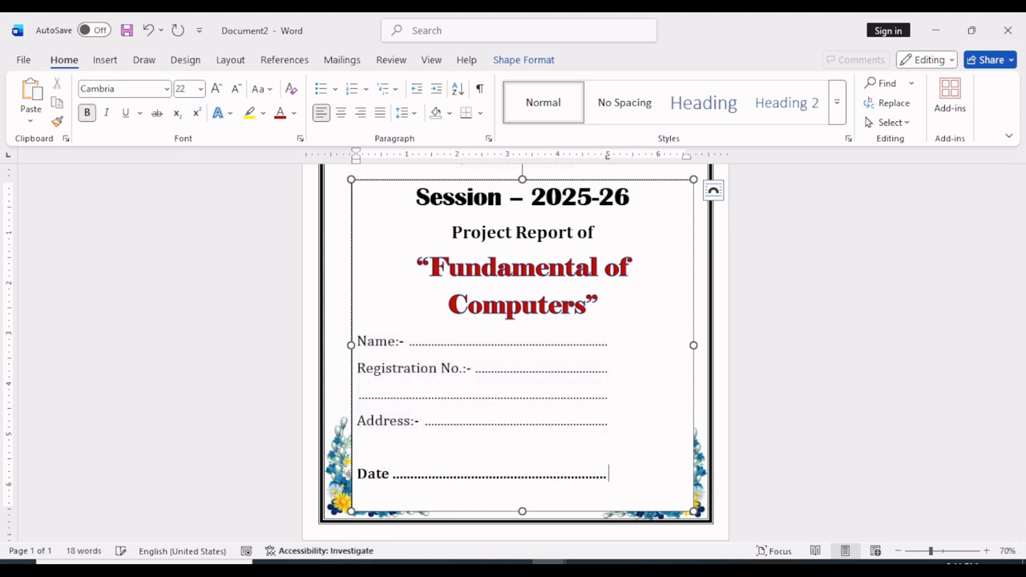
{"action": "key", "text": "BackSpace"}
{"action": "key", "text": "Tab"}
{"action": "key", "text": "BackSpace"}
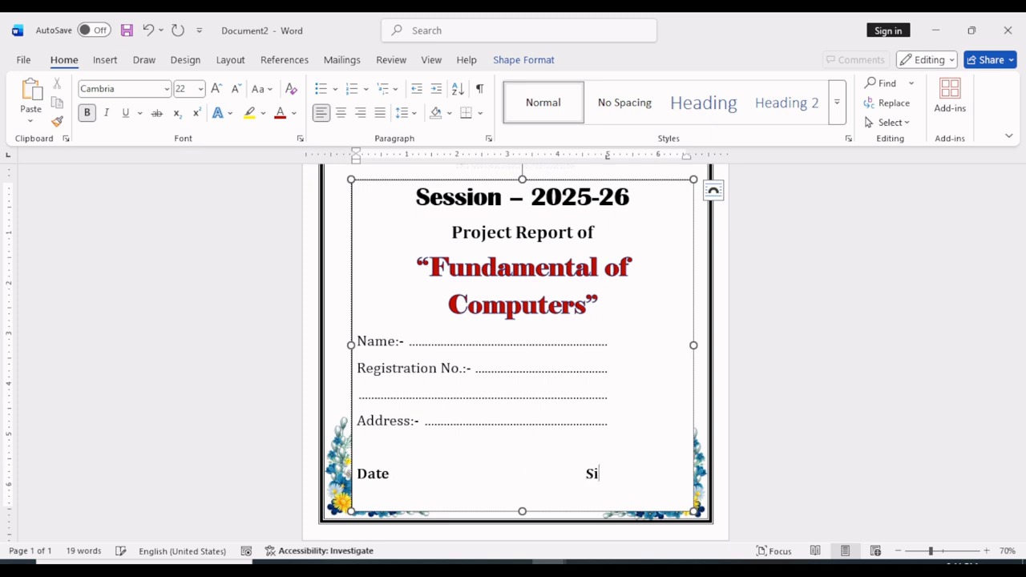
{"action": "type", "text": "gnature"}
Draw a horizontal straight line about 1.66" long just above "Signature"
{"action": "left_click", "coordinate": [105, 59]}
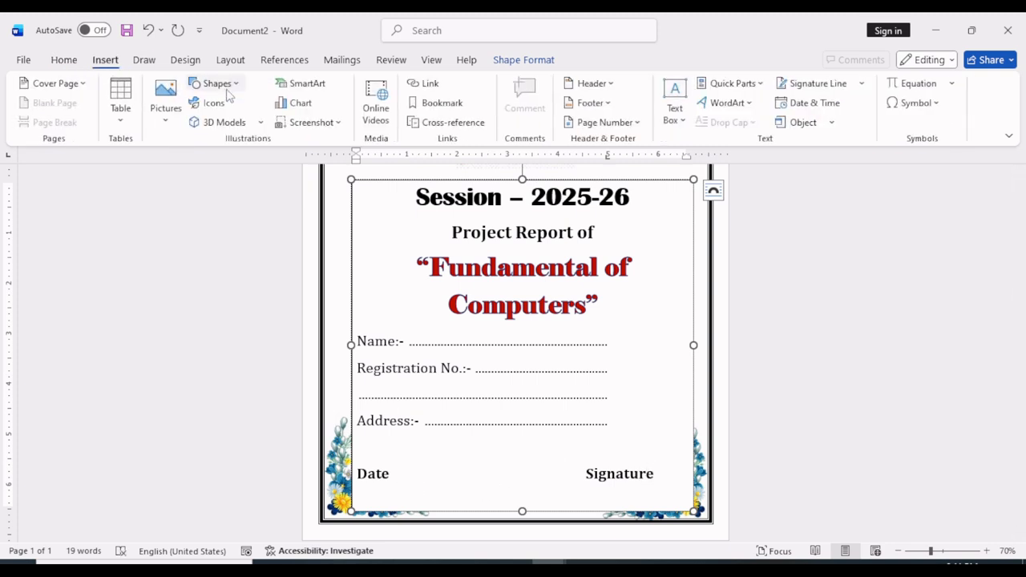
{"action": "left_click", "coordinate": [217, 83]}
{"action": "left_click", "coordinate": [249, 141]}
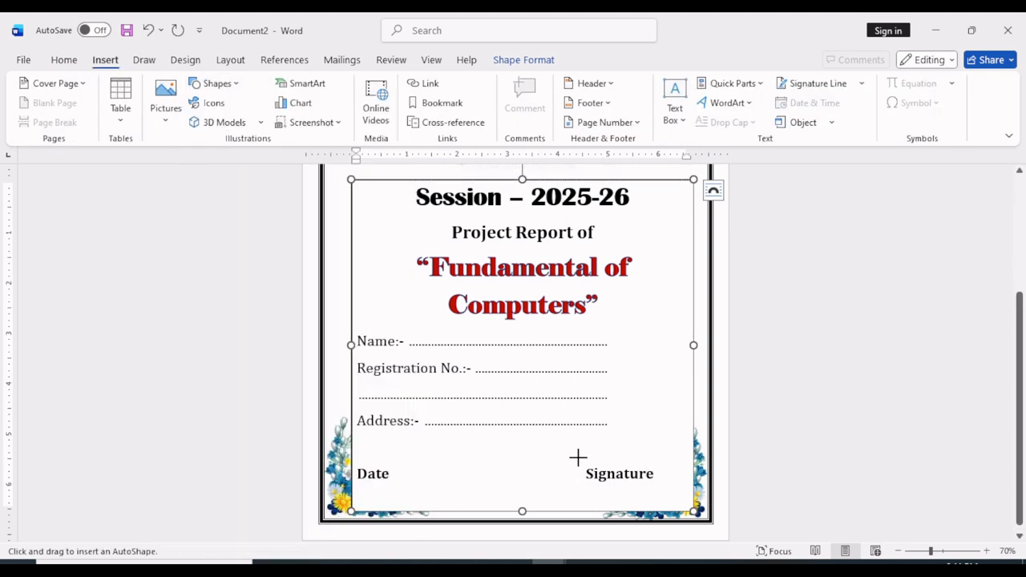
{"action": "left_click_drag", "start_coordinate": [577, 458], "coordinate": [662, 460]}
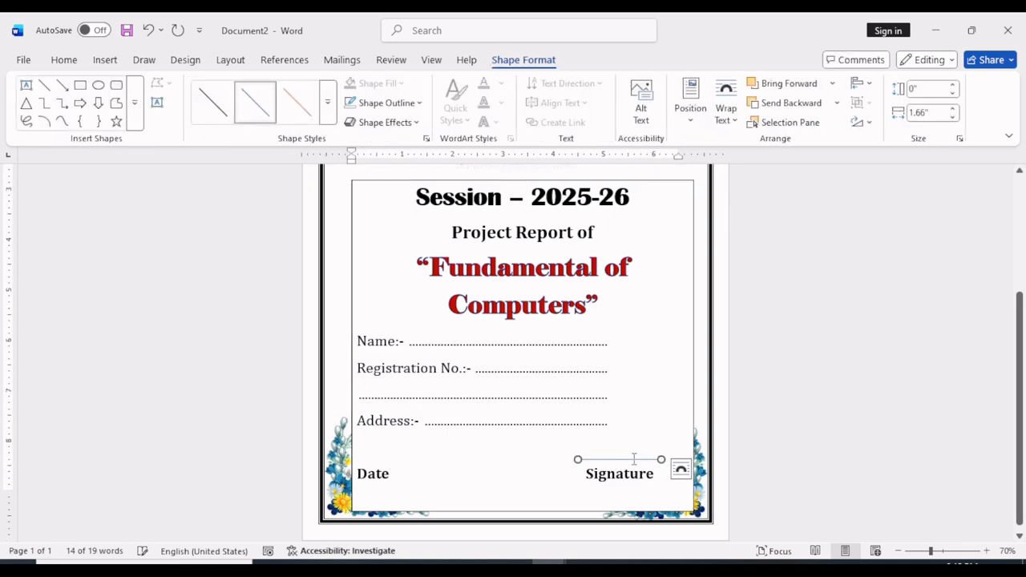
Change the outline weight of the line above "Signature"
{"action": "left_click", "coordinate": [386, 102]}
{"action": "left_click", "coordinate": [386, 102]}
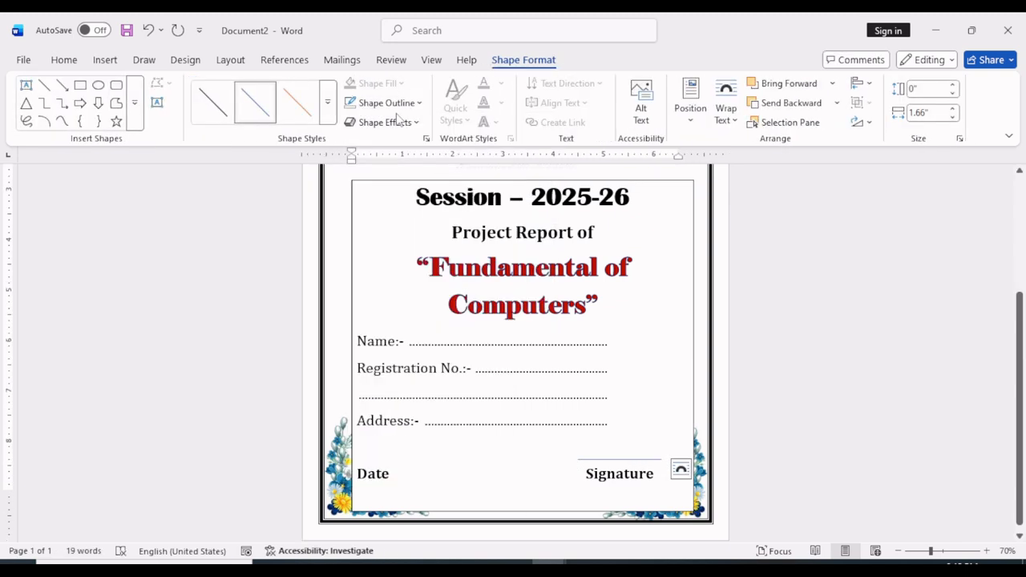
{"action": "left_click", "coordinate": [386, 103]}
{"action": "mouse_move", "coordinate": [434, 404]}
{"action": "left_click", "coordinate": [601, 438]}
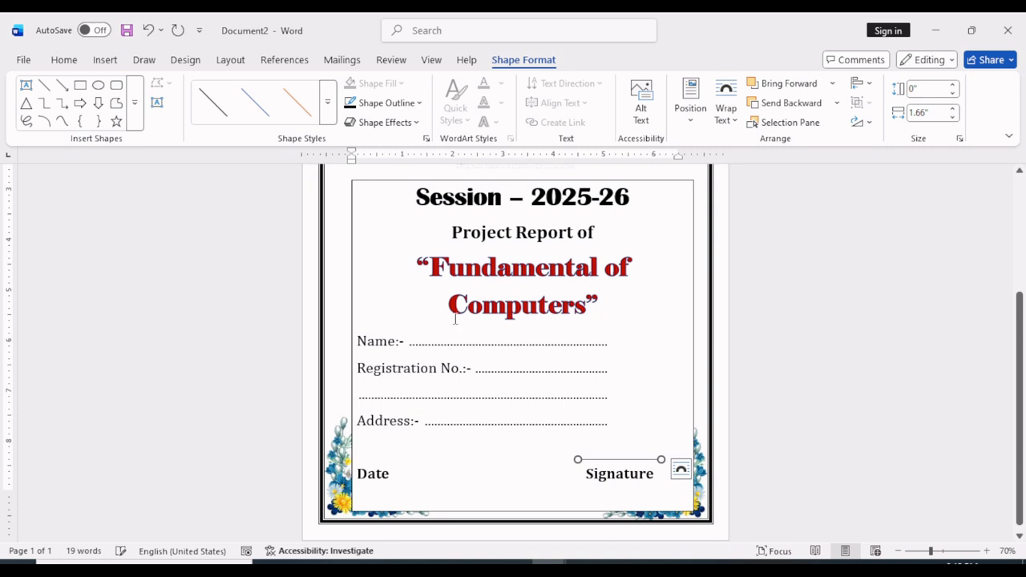
Move the straight line slightly down so it sits closer above "Signature"
{"action": "key", "text": "Down"}
{"action": "key", "text": "Down"}
{"action": "key", "text": "Down"}
{"action": "key", "text": "Down"}
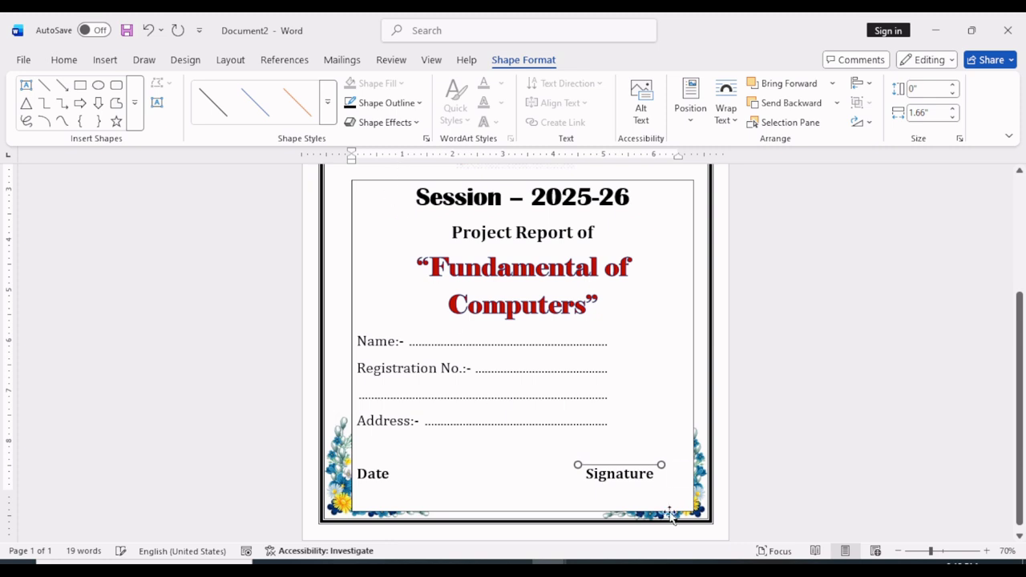
Reduce the font size of the "Date" and "Signature" line to 20
{"action": "left_click_drag", "start_coordinate": [358, 474], "coordinate": [685, 479]}
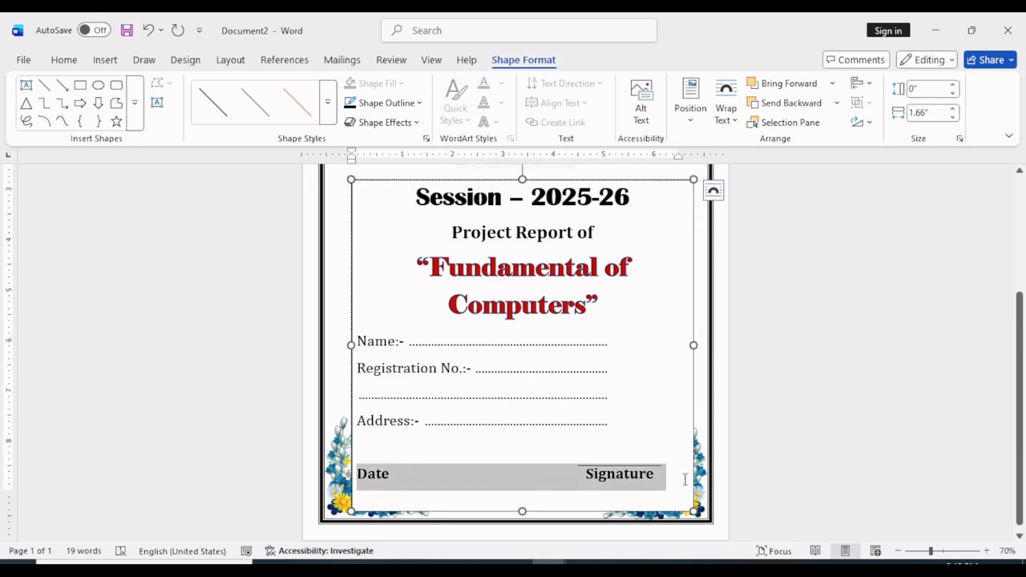
{"action": "left_click", "coordinate": [71, 61]}
{"action": "left_click", "coordinate": [236, 90]}
{"action": "left_click", "coordinate": [600, 485]}
{"action": "left_click", "coordinate": [567, 477]}
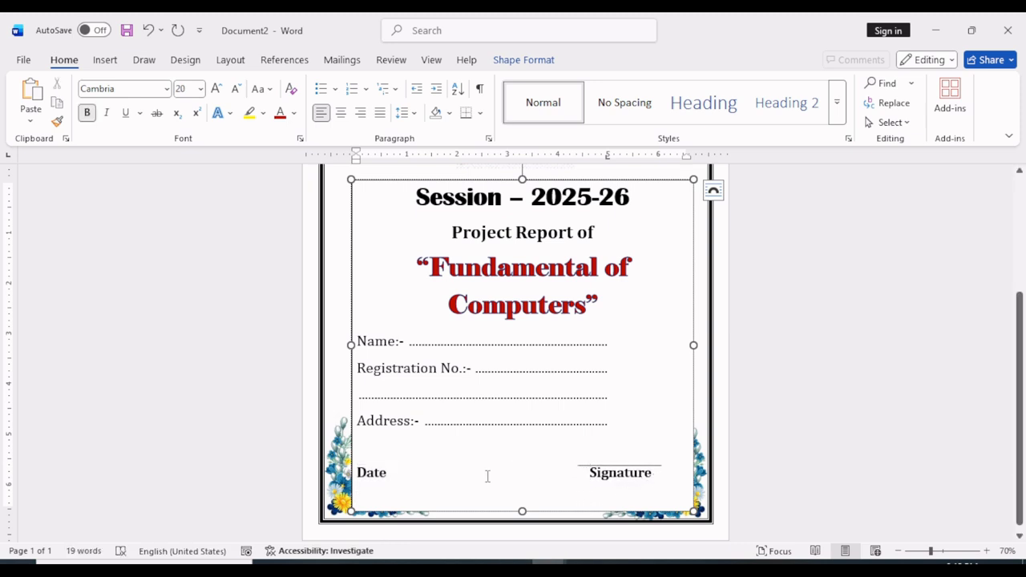
Reduce the font size of the "Name:-" to "Address:-" lines to 20 and set their line spacing to 1.5
{"action": "left_click_drag", "start_coordinate": [358, 341], "coordinate": [607, 423]}
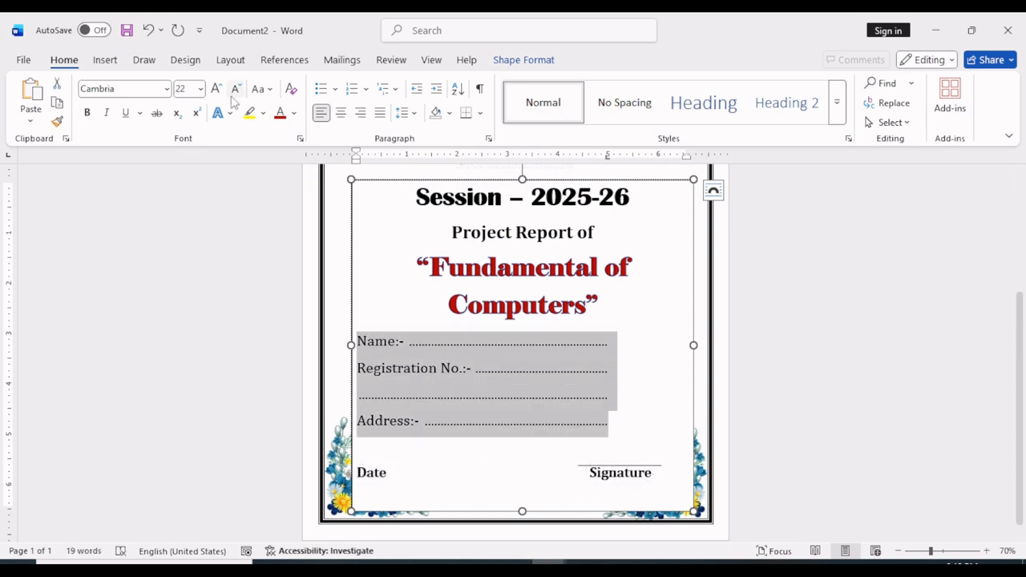
{"action": "left_click", "coordinate": [235, 90]}
{"action": "left_click", "coordinate": [401, 112]}
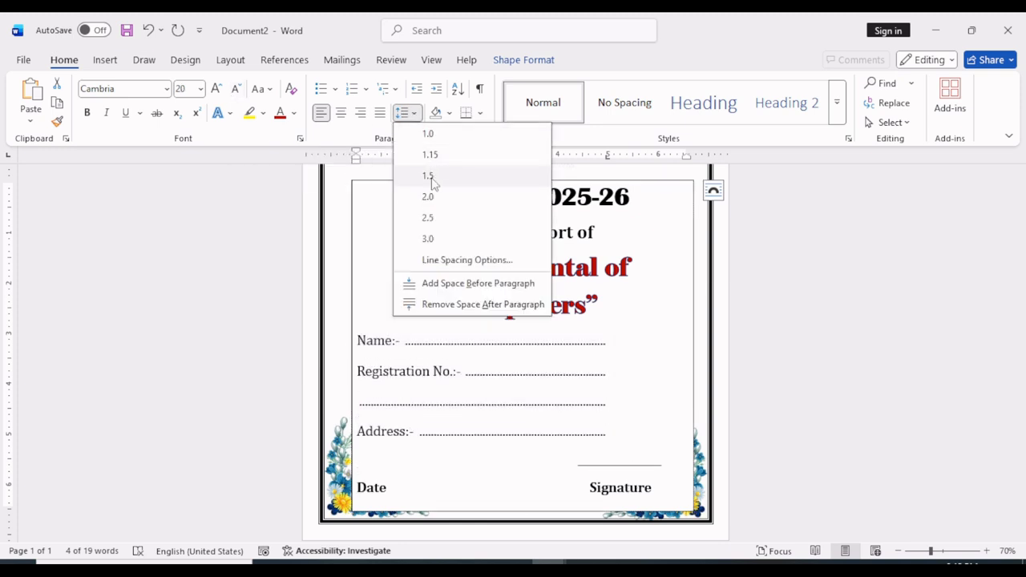
{"action": "left_click", "coordinate": [433, 178]}
{"action": "left_click", "coordinate": [627, 393]}
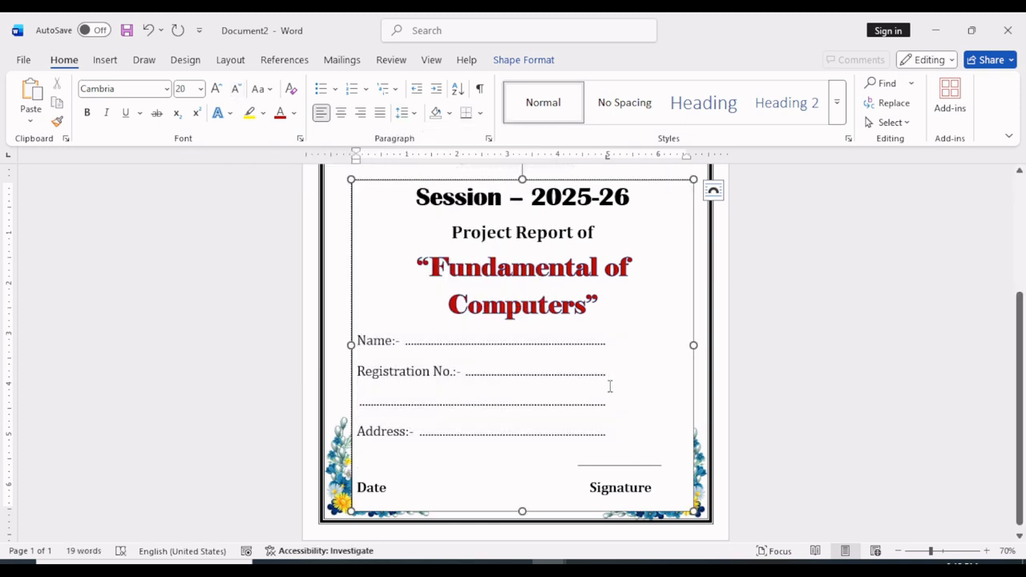
Remove the fill and the outline from the text box holding the session, title and student details
{"action": "left_click", "coordinate": [692, 347]}
{"action": "left_click", "coordinate": [522, 61]}
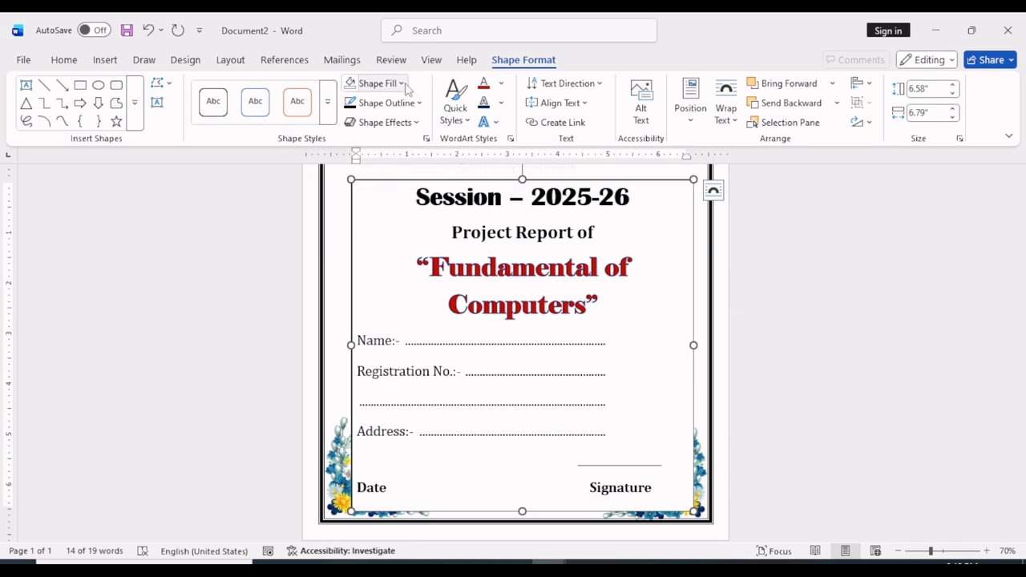
{"action": "left_click", "coordinate": [402, 83]}
{"action": "left_click", "coordinate": [384, 338]}
{"action": "left_click", "coordinate": [419, 103]}
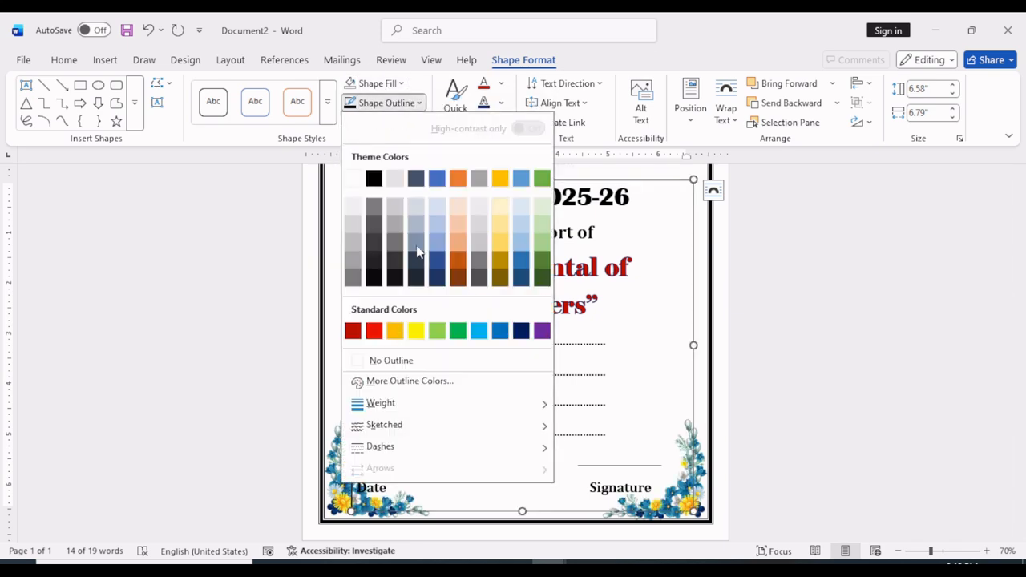
{"action": "left_click", "coordinate": [392, 361]}
{"action": "scroll", "coordinate": [562, 361], "scroll_direction": "up", "scroll_amount": 3}
{"action": "left_click", "coordinate": [609, 415]}
{"action": "scroll", "coordinate": [609, 414], "scroll_direction": "down", "scroll_amount": 1}
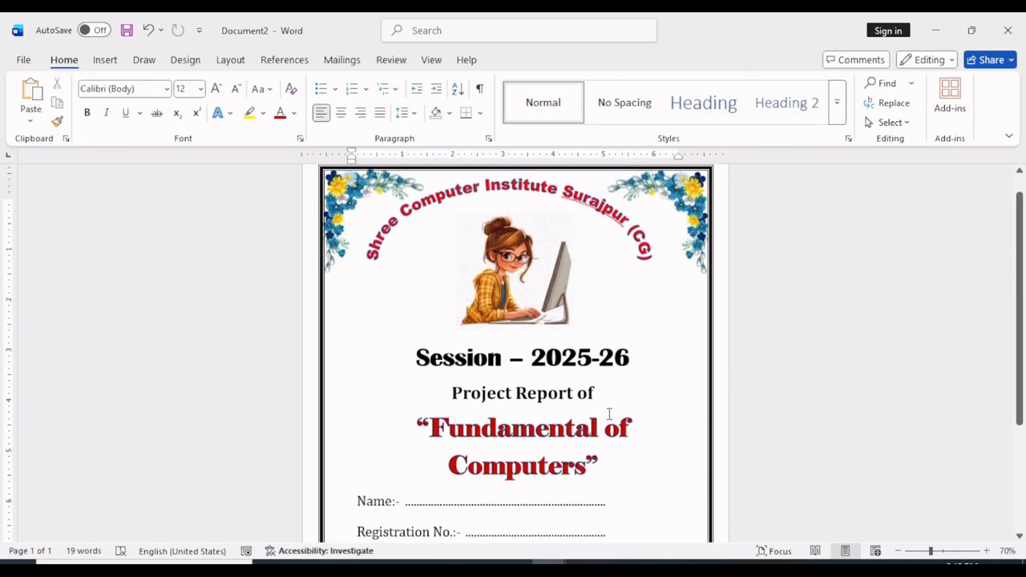
{"action": "scroll", "coordinate": [611, 413], "scroll_direction": "down", "scroll_amount": 3}
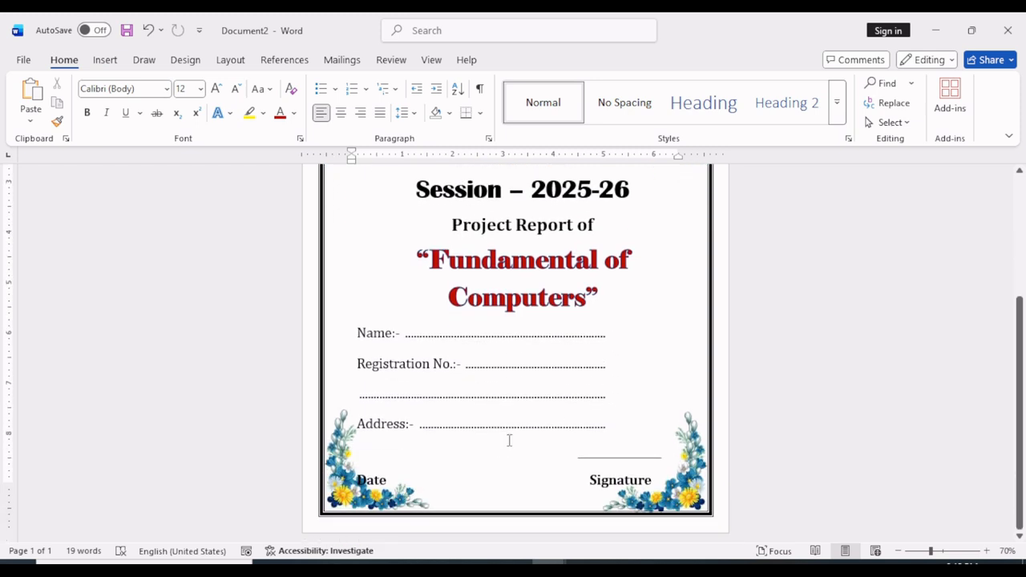
Delete the empty line above "Date" and set 1.15 line spacing from "Name:-" through the dotted line below "Registration No.:-"
{"action": "left_click", "coordinate": [382, 480]}
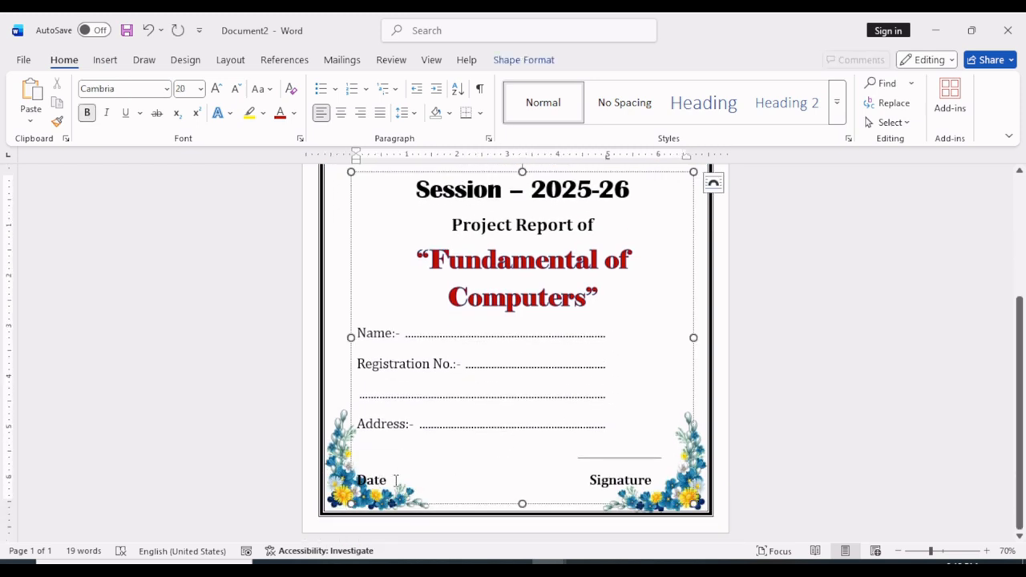
{"action": "key", "text": "BackSpace"}
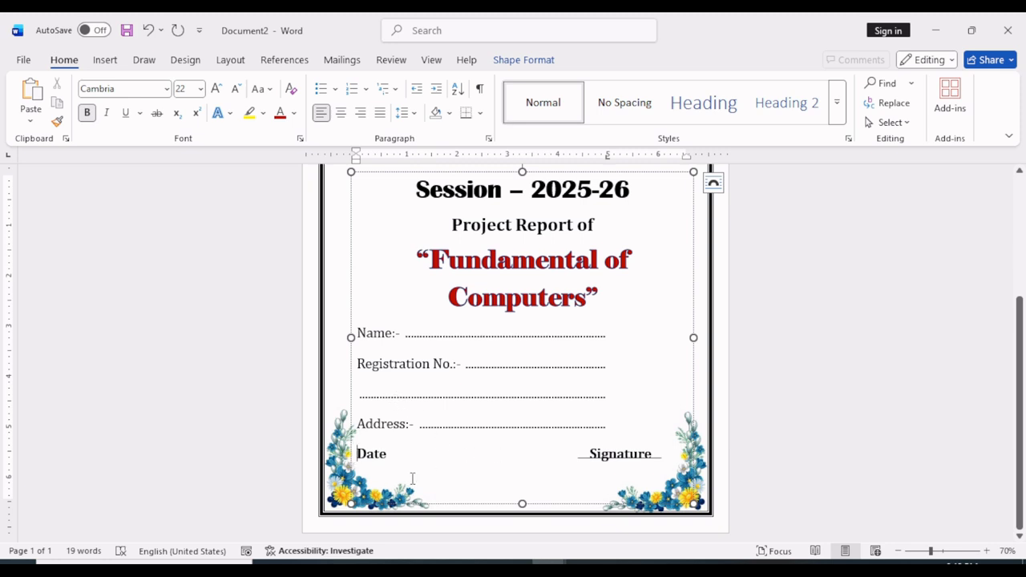
{"action": "left_click_drag", "start_coordinate": [358, 333], "coordinate": [606, 399]}
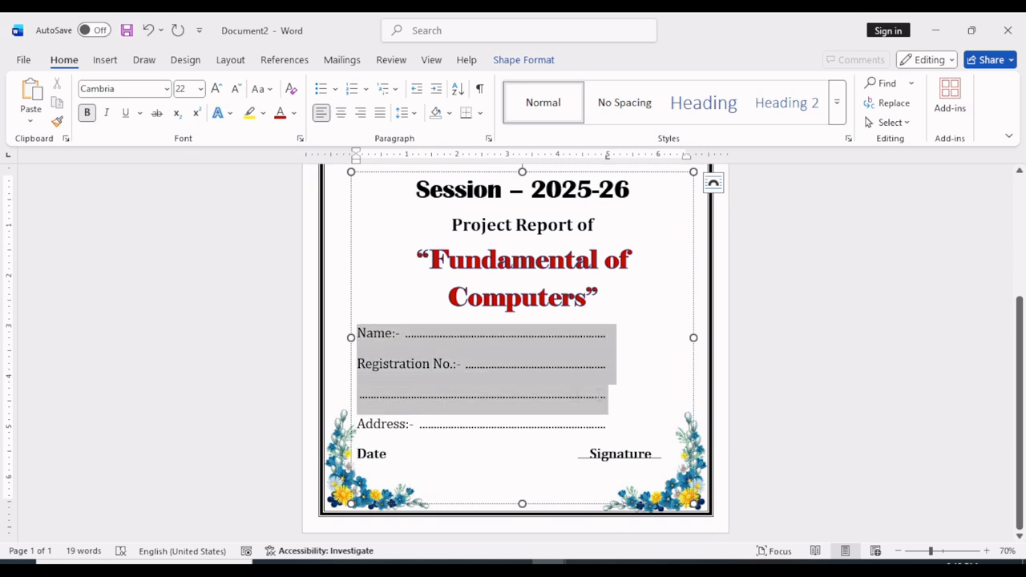
{"action": "left_click", "coordinate": [407, 112]}
{"action": "left_click", "coordinate": [433, 155]}
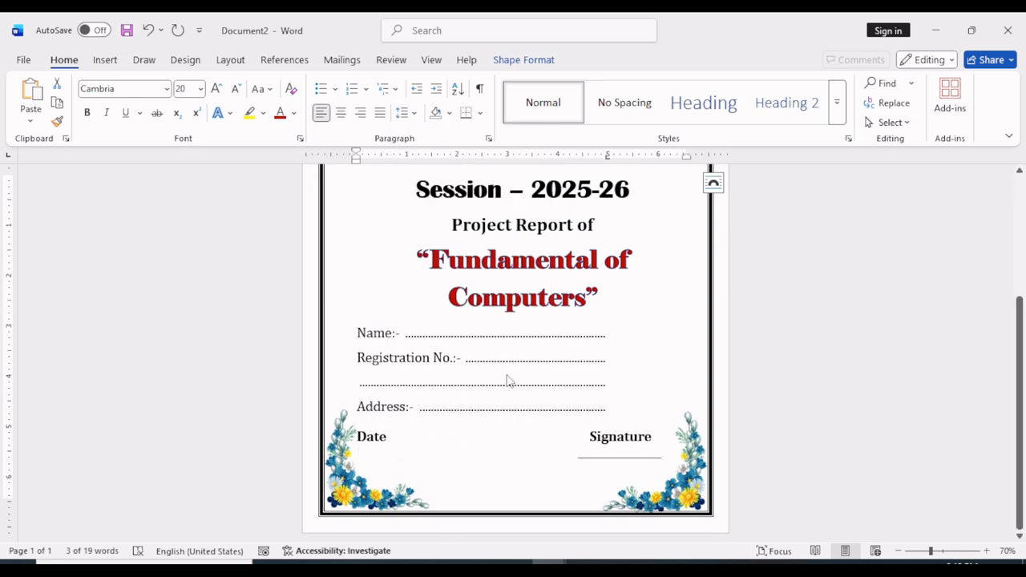
Set the line spacing of the "Address:-" line to 2.5
{"action": "left_click", "coordinate": [612, 412]}
{"action": "left_click", "coordinate": [406, 112]}
{"action": "left_click", "coordinate": [425, 200]}
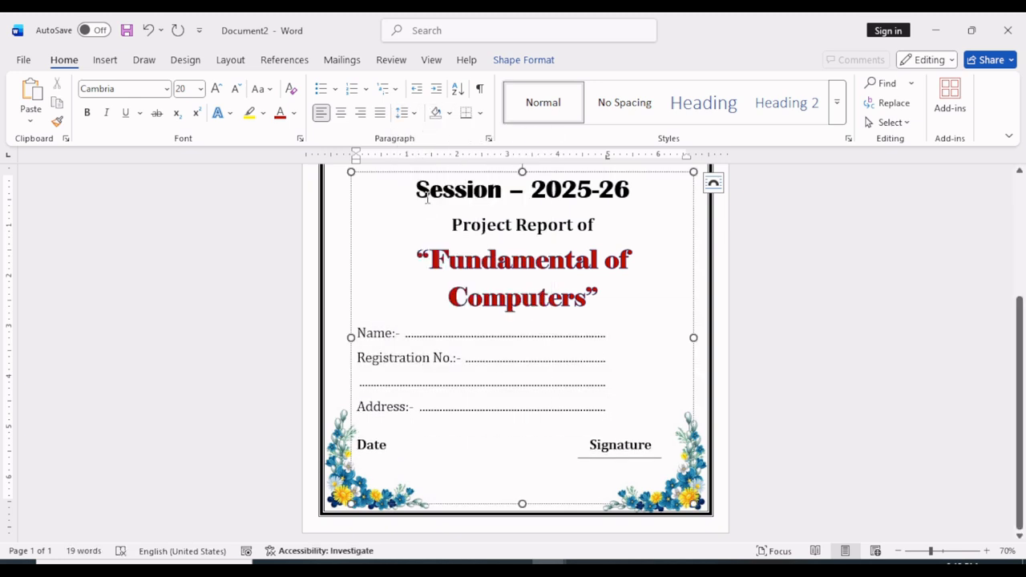
{"action": "left_click", "coordinate": [414, 116]}
{"action": "left_click", "coordinate": [433, 219]}
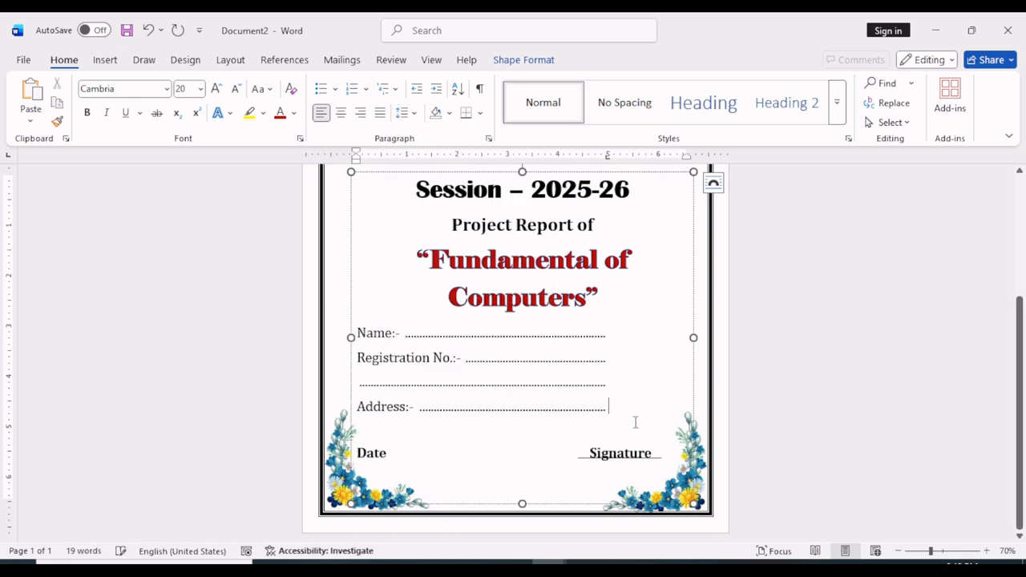
{"action": "left_click", "coordinate": [864, 510]}
Move the straight line crossing "Signature" up so it sits just above the word
{"action": "scroll", "coordinate": [678, 488], "scroll_direction": "down", "scroll_amount": 3}
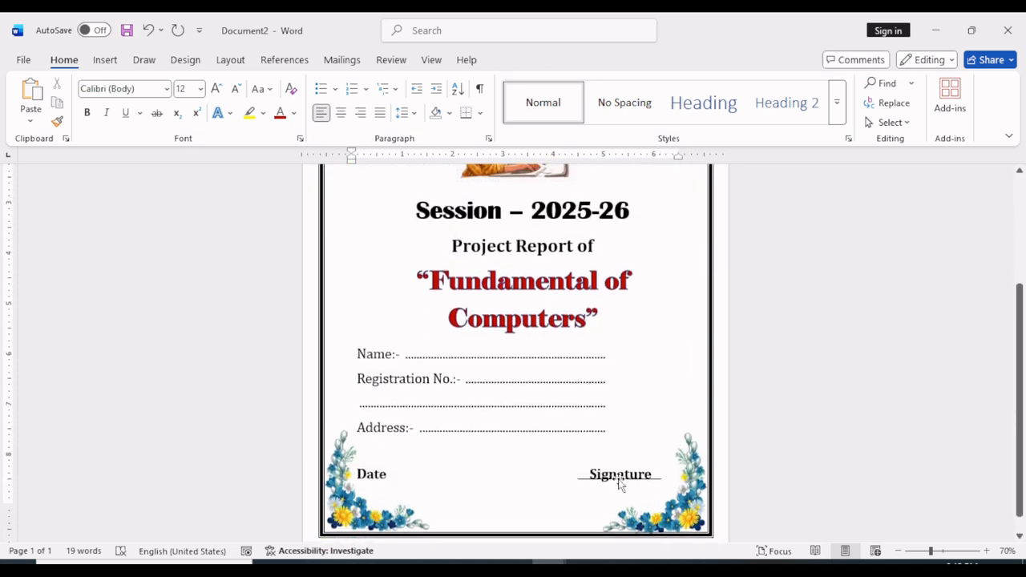
{"action": "left_click", "coordinate": [589, 475]}
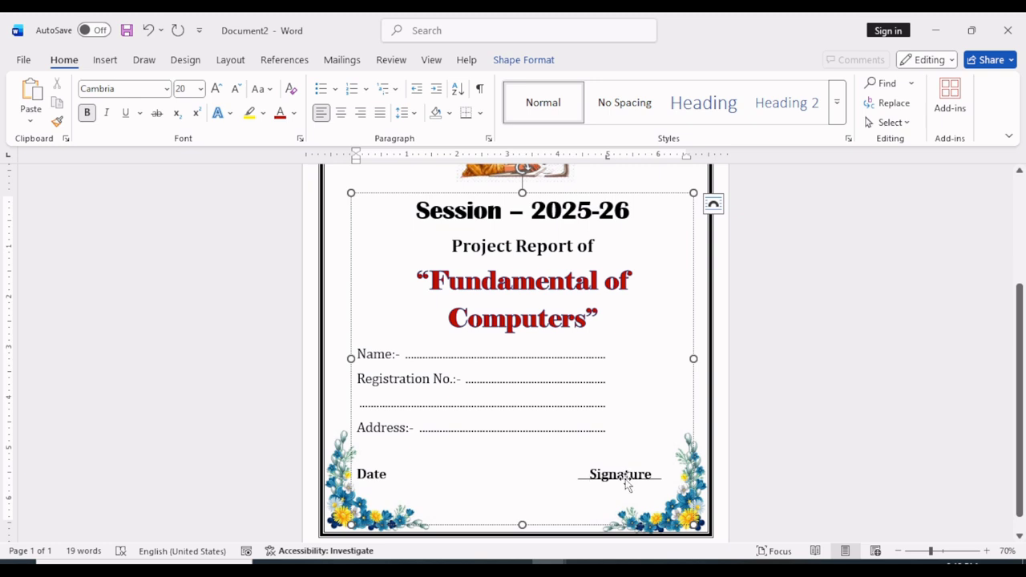
{"action": "left_click", "coordinate": [627, 479]}
{"action": "key", "text": "Up"}
{"action": "key", "text": "Up"}
{"action": "key", "text": "Up"}
{"action": "key", "text": "Up"}
{"action": "key", "text": "Up"}
{"action": "key", "text": "Up"}
{"action": "key", "text": "Up"}
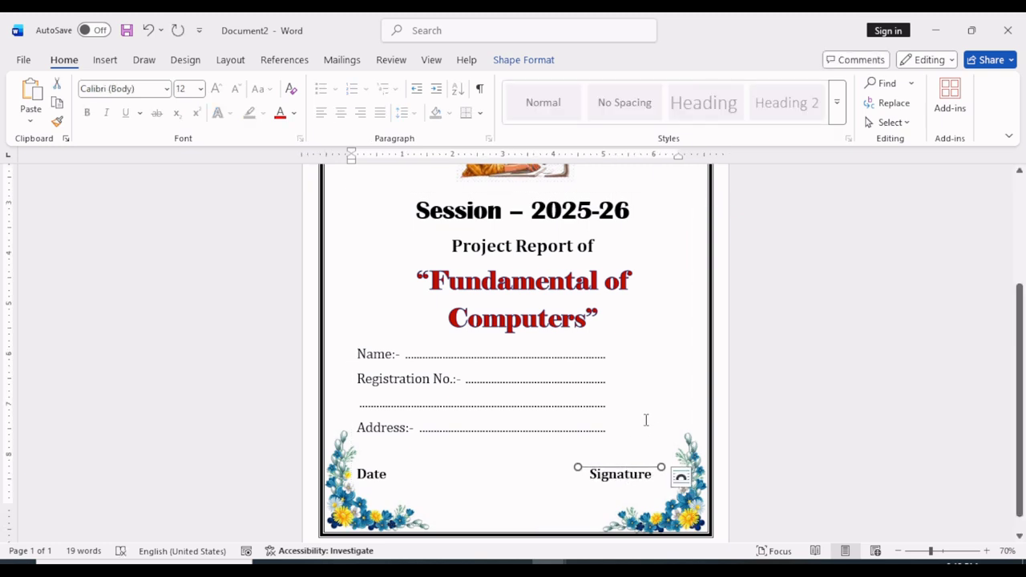
{"action": "left_click", "coordinate": [629, 439]}
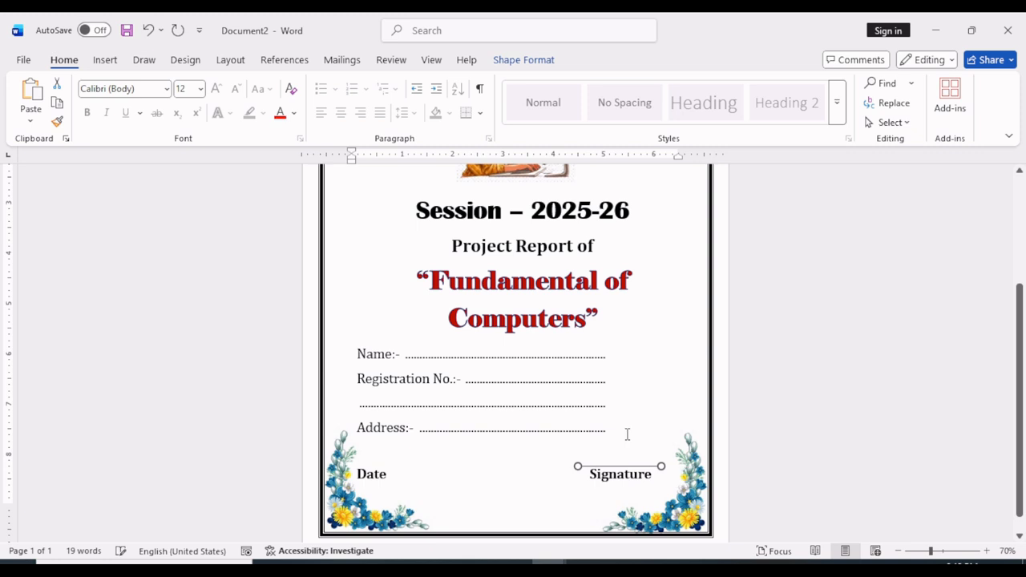
Zoom out to 40% and review the whole cover page with nothing selected
{"action": "left_click", "coordinate": [898, 551]}
{"action": "left_click", "coordinate": [898, 551]}
{"action": "left_click", "coordinate": [898, 551]}
{"action": "left_click", "coordinate": [669, 502]}
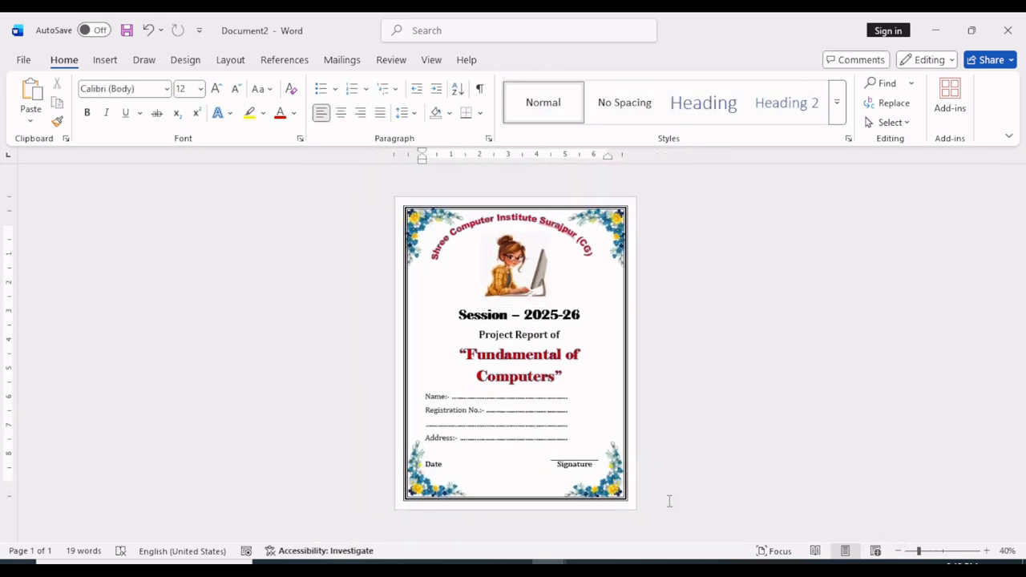